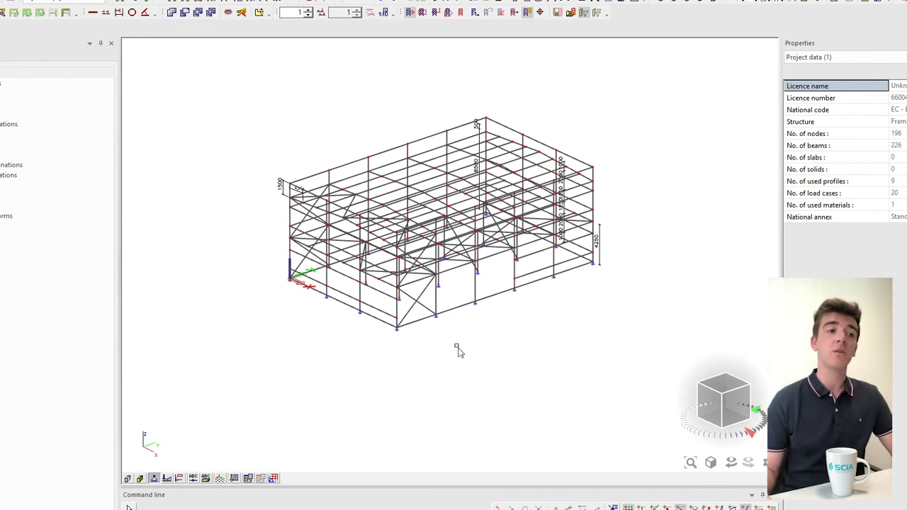
Select a diagonal bracing member in the front corner bay and examine its layer assignment and where layers are managed.
{"action": "left_click", "coordinate": [426, 301]}
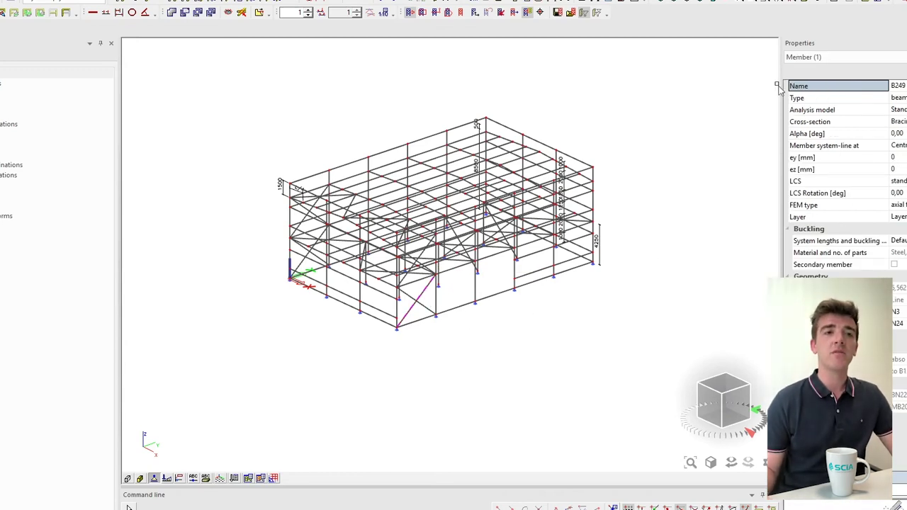
{"action": "left_click", "coordinate": [824, 221]}
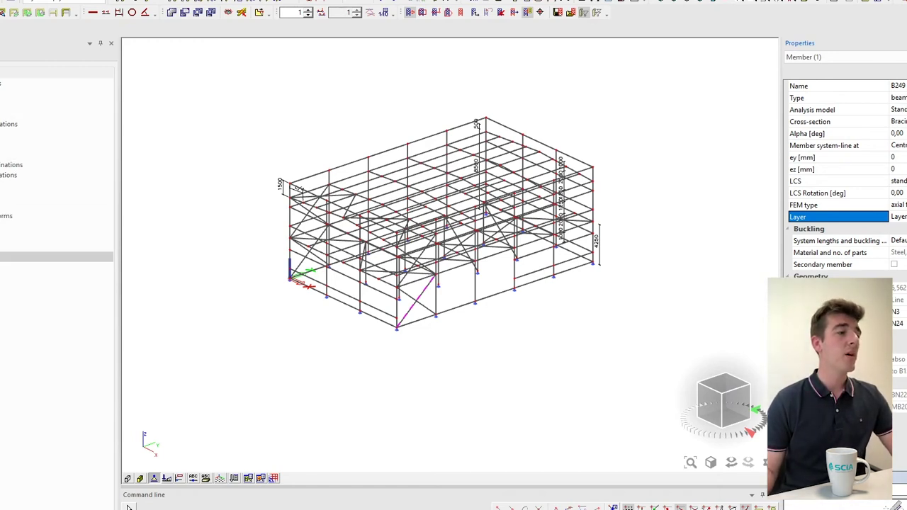
{"action": "left_click", "coordinate": [3, 256]}
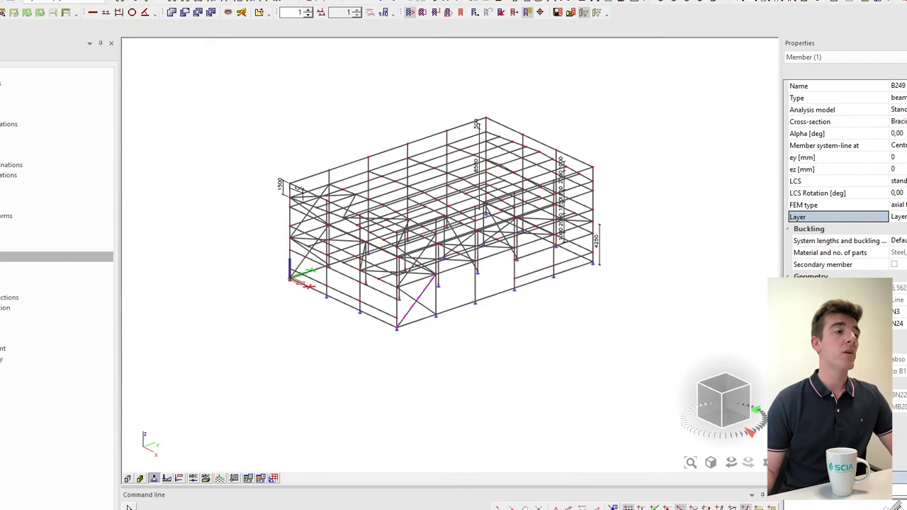
{"action": "left_click", "coordinate": [31, 0]}
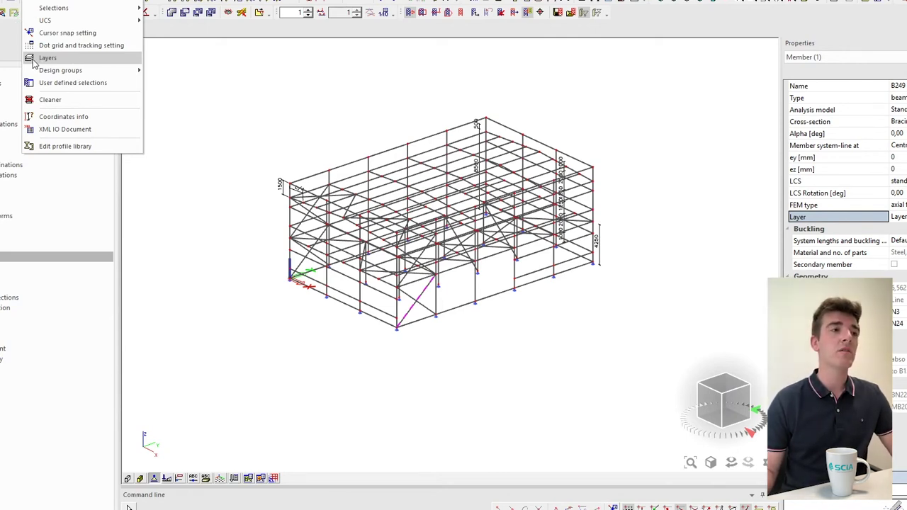
{"action": "left_click", "coordinate": [311, 39]}
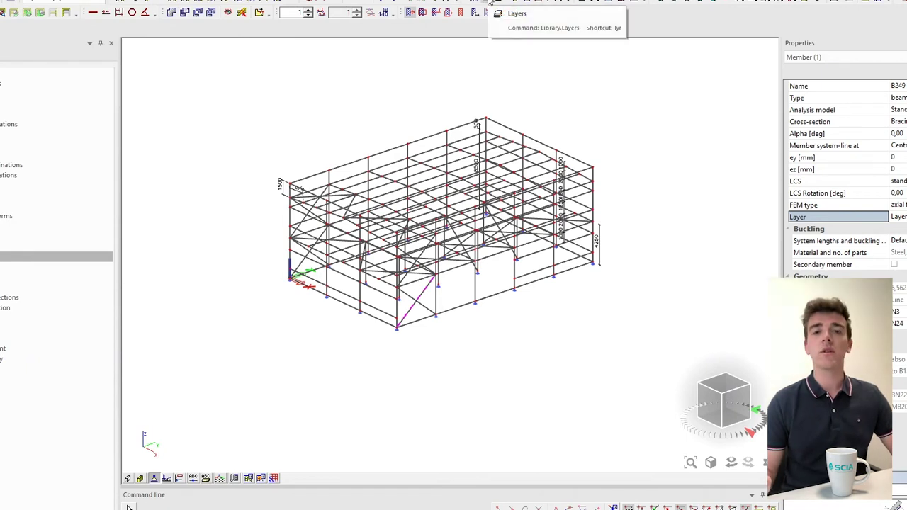
Open the layer manager and add a new layer named Frames.
{"action": "left_click", "coordinate": [489, 2]}
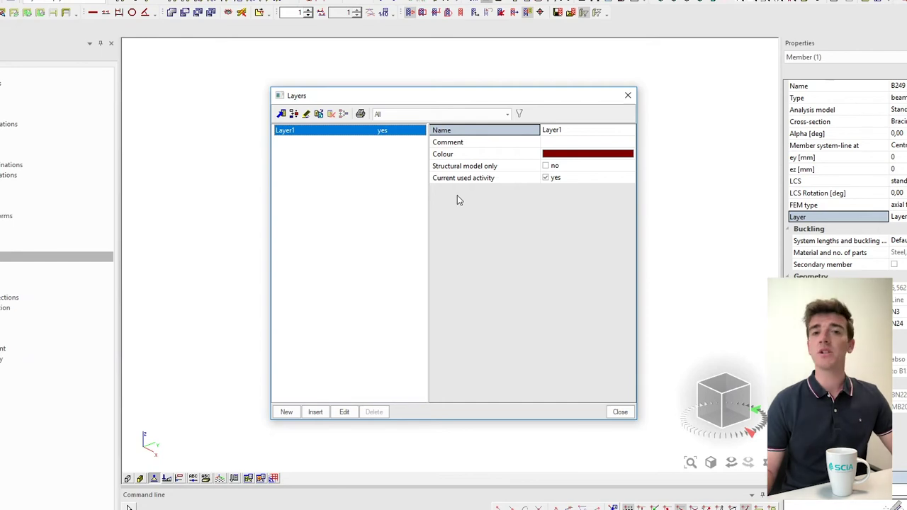
{"action": "left_click", "coordinate": [287, 413]}
{"action": "left_click", "coordinate": [577, 132]}
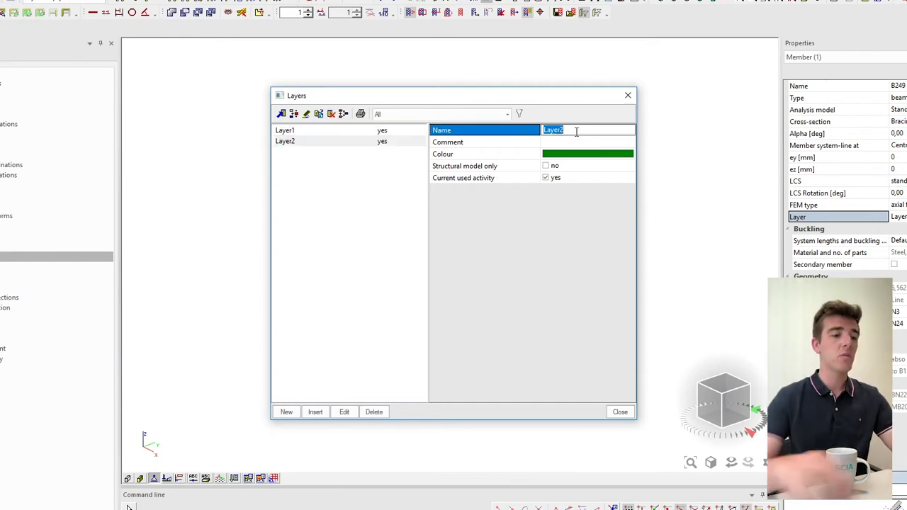
{"action": "type", "text": "Frames"}
{"action": "key", "text": "Return"}
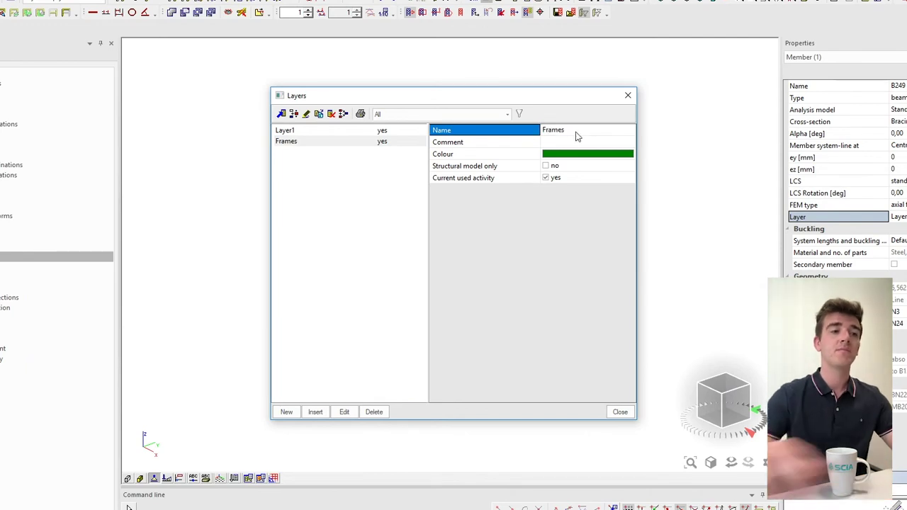
Add another layer named Roof and close the layer manager.
{"action": "left_click", "coordinate": [287, 413]}
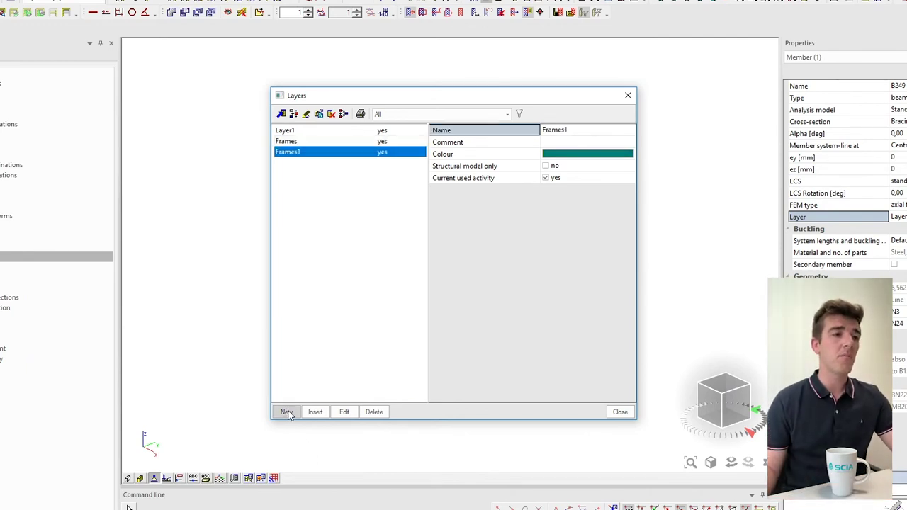
{"action": "left_click", "coordinate": [602, 135]}
{"action": "type", "text": "Roof"}
{"action": "key", "text": "Return"}
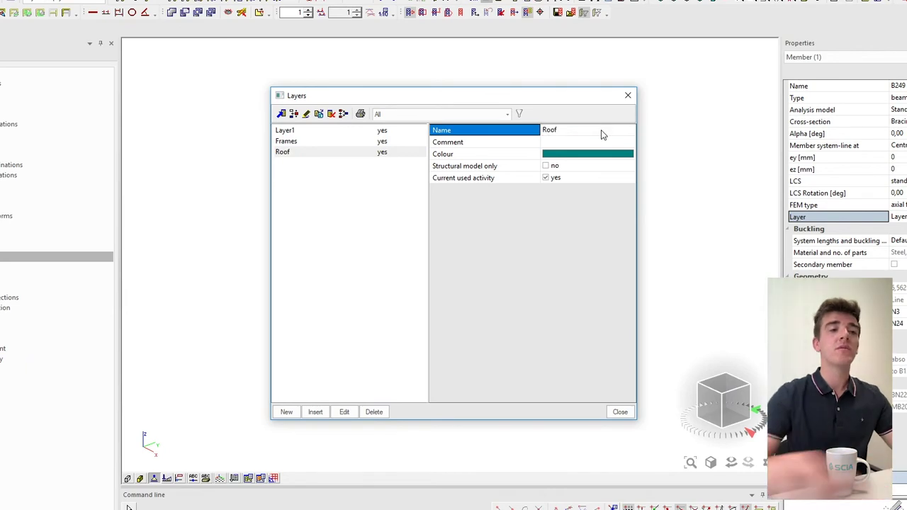
{"action": "left_click", "coordinate": [621, 411]}
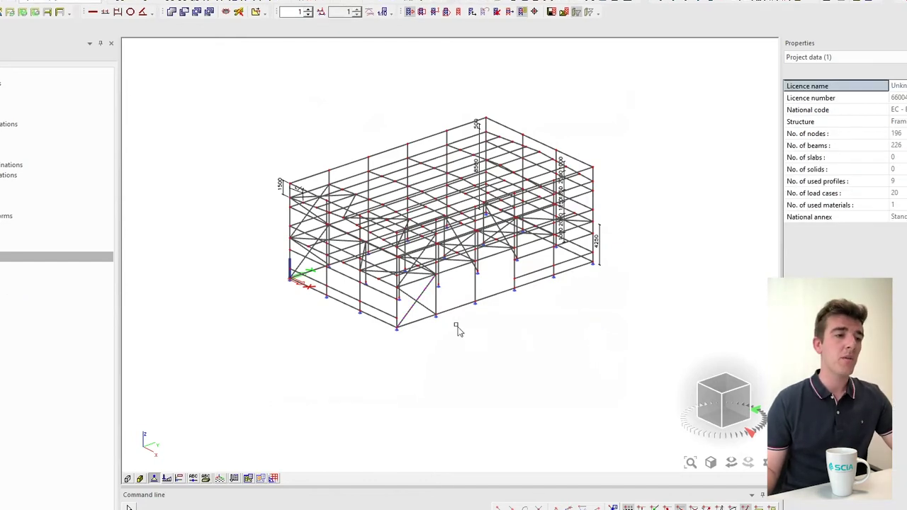
Select all members sharing the front column's cross-section, assign them to the Frames layer, and clear the selection.
{"action": "left_click", "coordinate": [436, 305]}
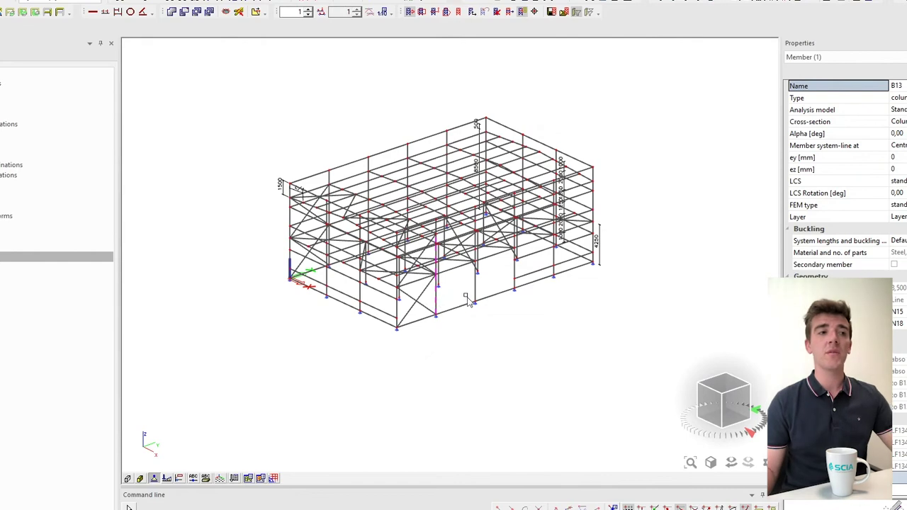
{"action": "left_click", "coordinate": [855, 123]}
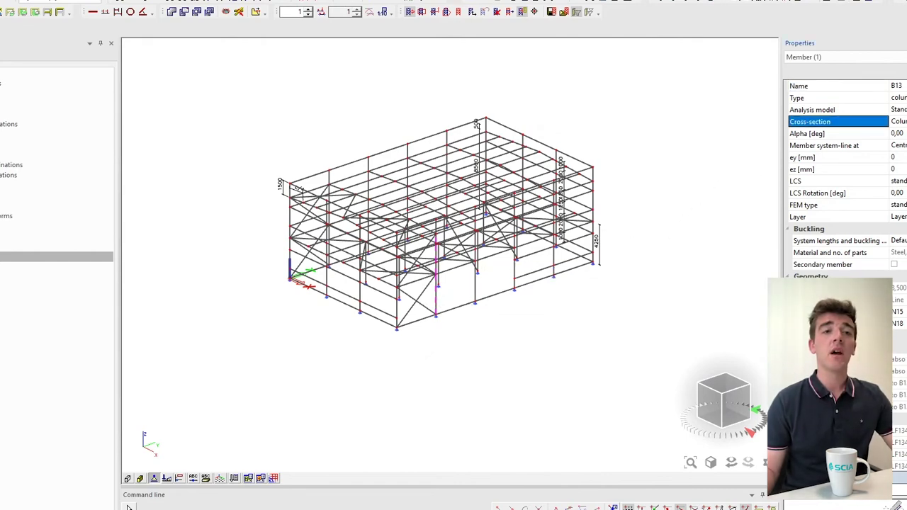
{"action": "left_click", "coordinate": [906, 60]}
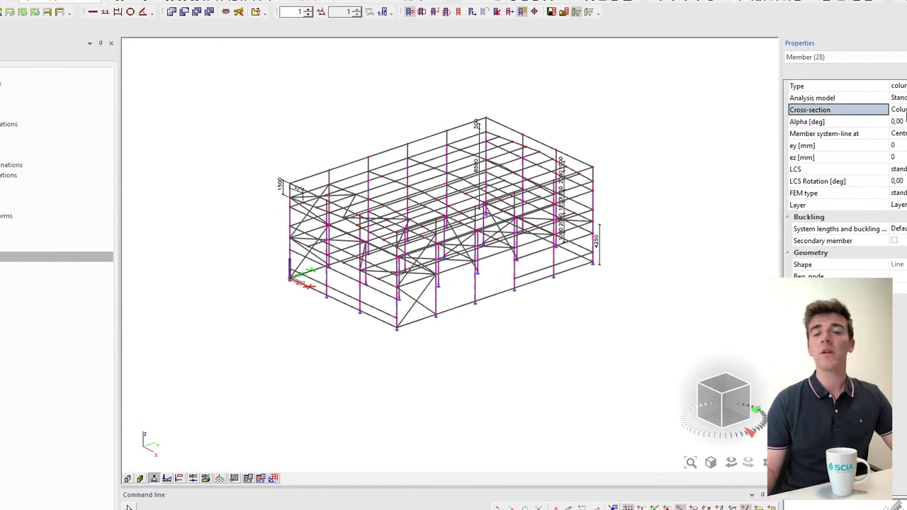
{"action": "left_click", "coordinate": [900, 205]}
{"action": "left_click", "coordinate": [904, 221]}
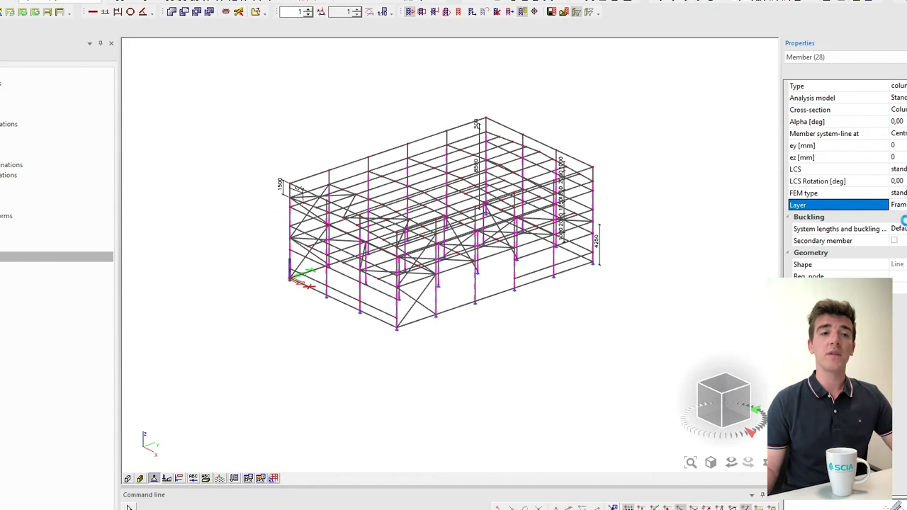
{"action": "key", "text": "Escape"}
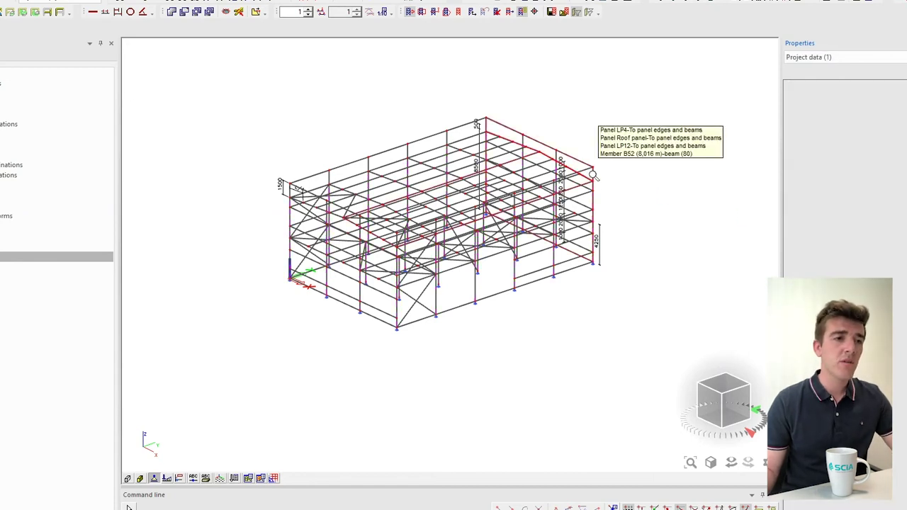
Select the short corner column above the roof edge plus all members with its cross-section, and assign them to the Roof layer.
{"action": "scroll", "coordinate": [594, 182], "scroll_direction": "up", "scroll_amount": 5}
{"action": "left_click", "coordinate": [607, 168]}
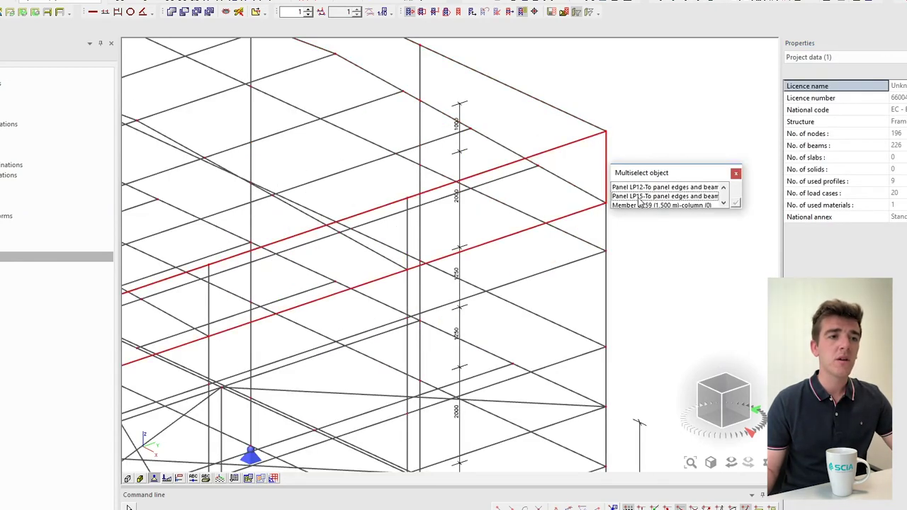
{"action": "left_click", "coordinate": [641, 205]}
{"action": "left_click", "coordinate": [866, 121]}
{"action": "left_click", "coordinate": [905, 70]}
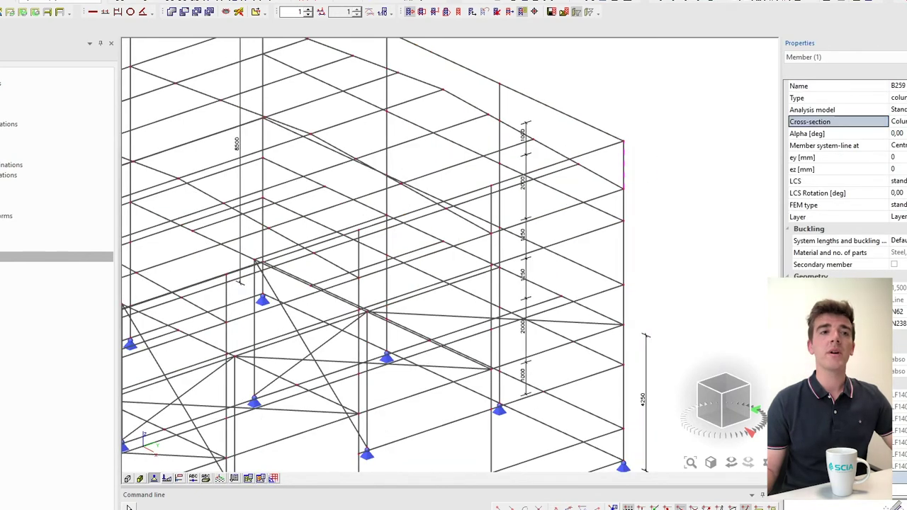
{"action": "left_click", "coordinate": [904, 205]}
{"action": "left_click", "coordinate": [901, 231]}
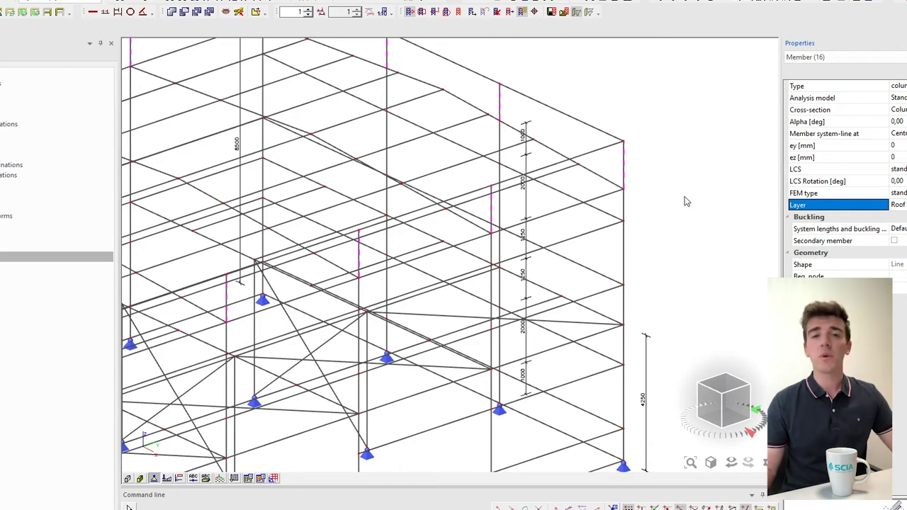
{"action": "scroll", "coordinate": [686, 200], "scroll_direction": "down", "scroll_amount": 3}
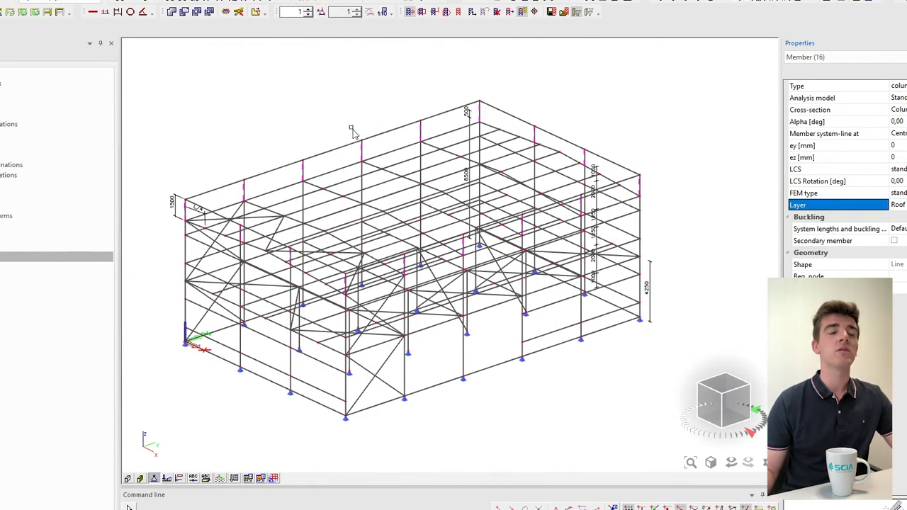
{"action": "middle_click_drag", "start_coordinate": [324, 132], "coordinate": [344, 129]}
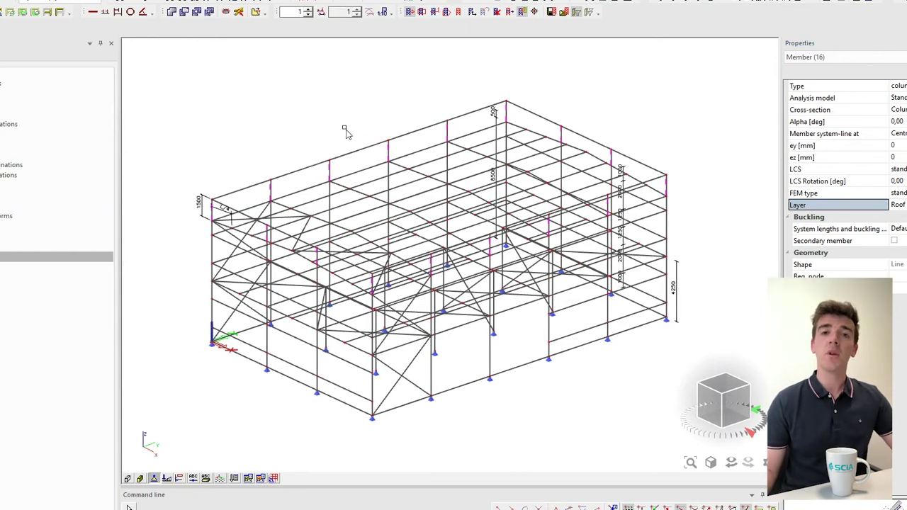
Switch to the calculated version of the hall project and open its layer manager.
{"action": "left_click", "coordinate": [66, 1]}
{"action": "left_click", "coordinate": [65, 17]}
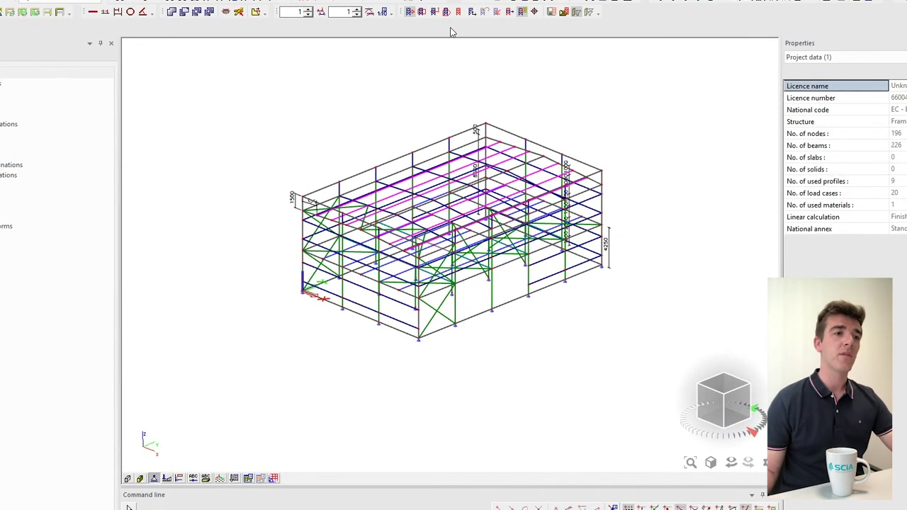
{"action": "left_click", "coordinate": [489, 11]}
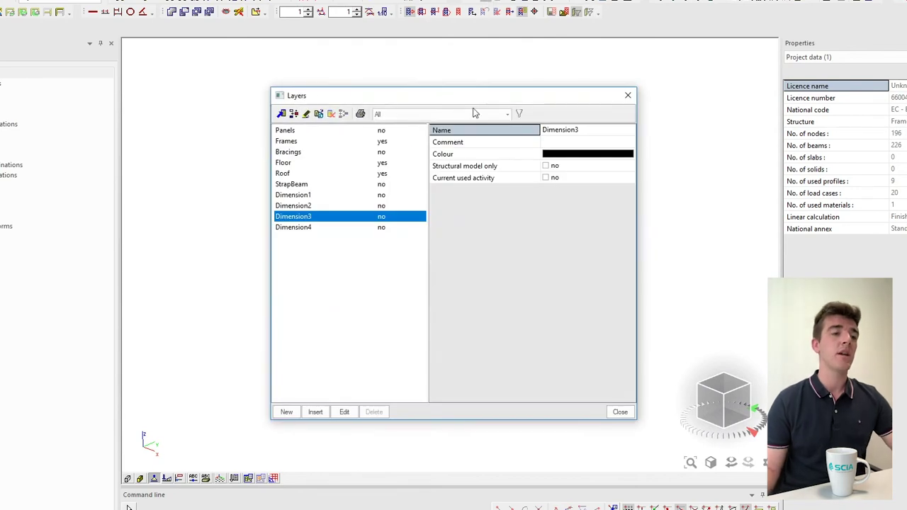
Examine the Frames layer's Structural model only and Current used activity settings.
{"action": "left_click", "coordinate": [299, 145]}
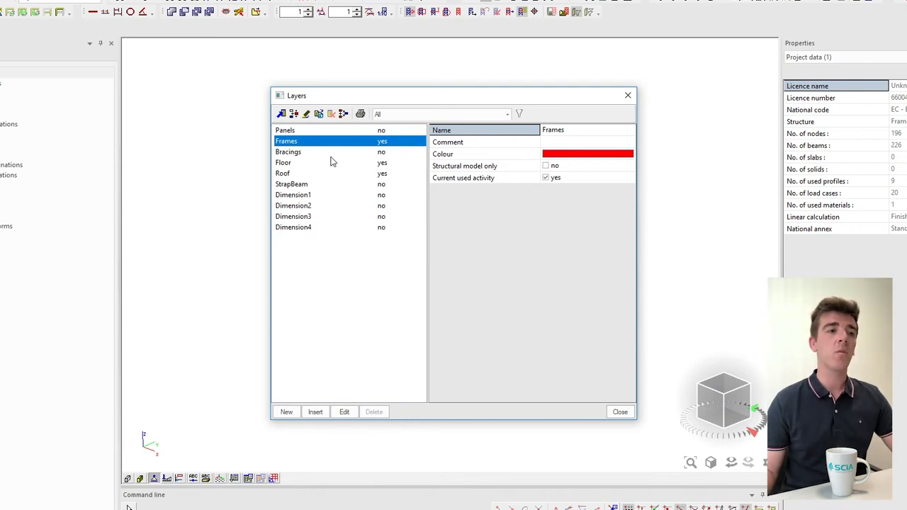
{"action": "left_click", "coordinate": [495, 168]}
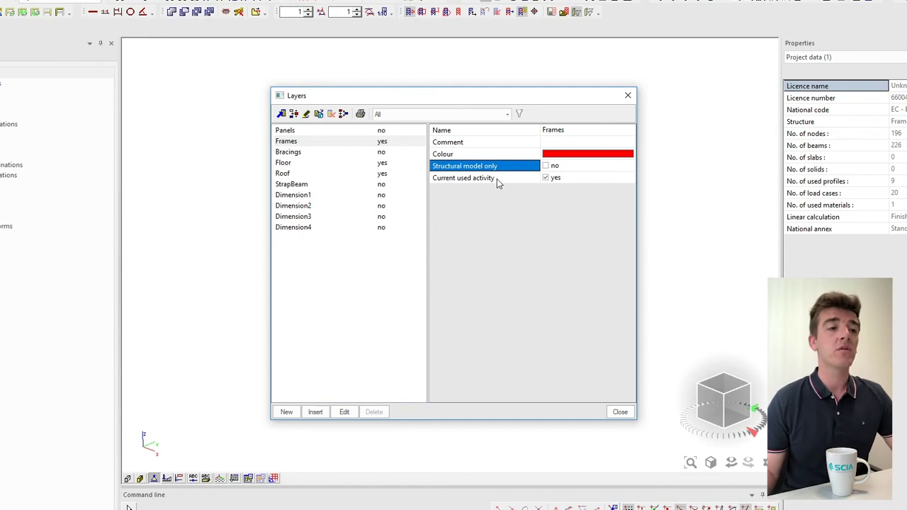
{"action": "left_click", "coordinate": [497, 178]}
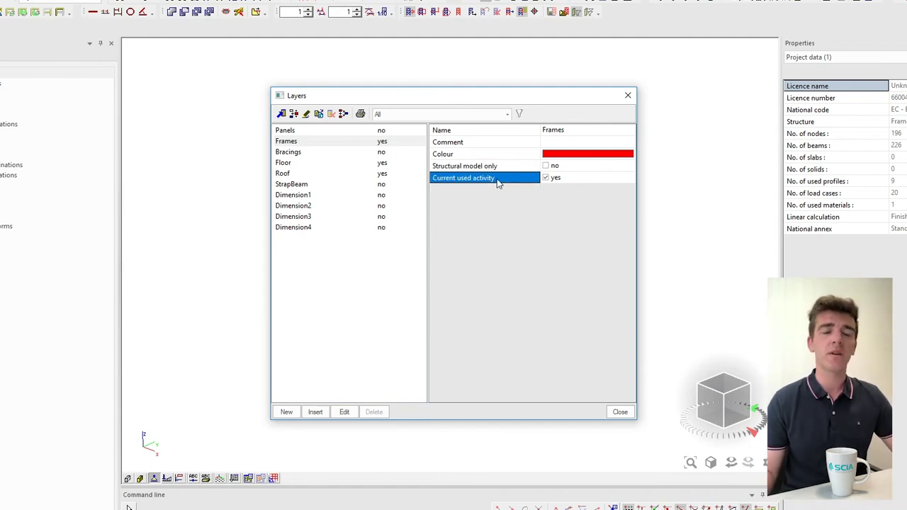
{"action": "left_click", "coordinate": [552, 179]}
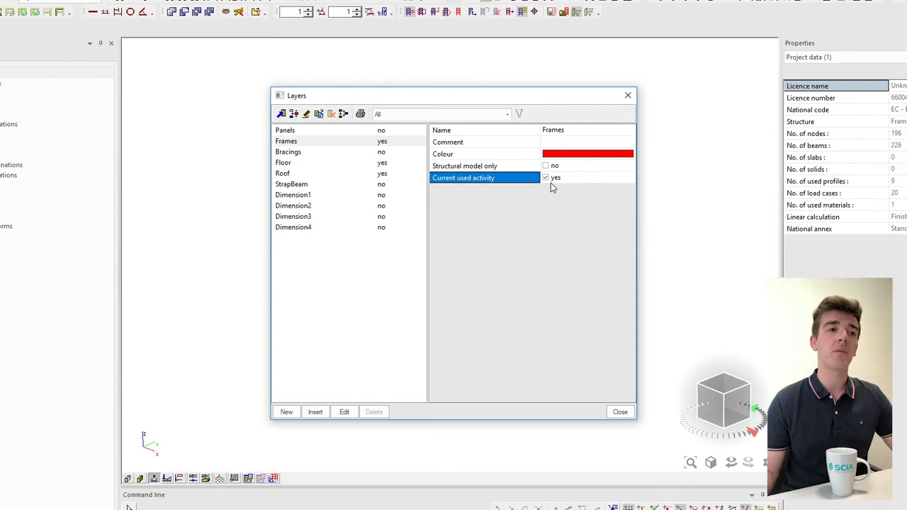
Turn off the current used activity for the Floor and Roof layers, leaving Frames active, and close the layer manager.
{"action": "left_click", "coordinate": [317, 165]}
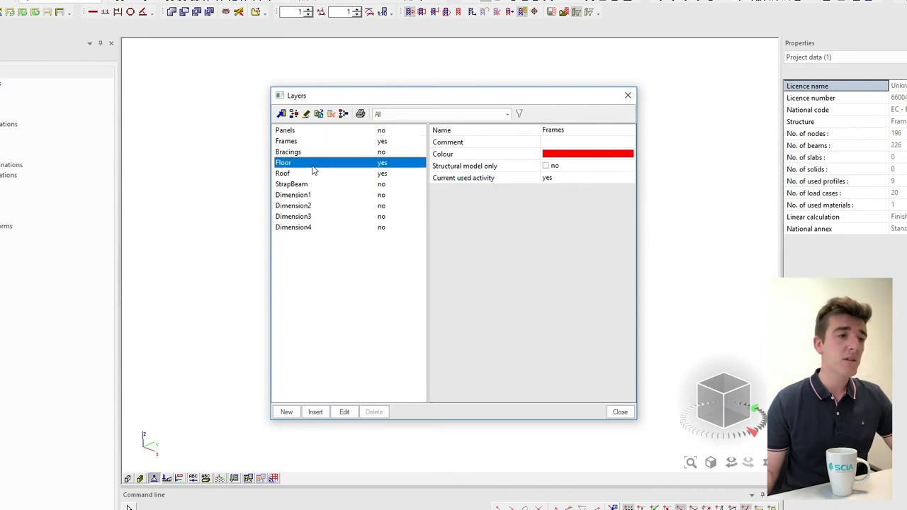
{"action": "left_click", "coordinate": [310, 174], "text": "shift"}
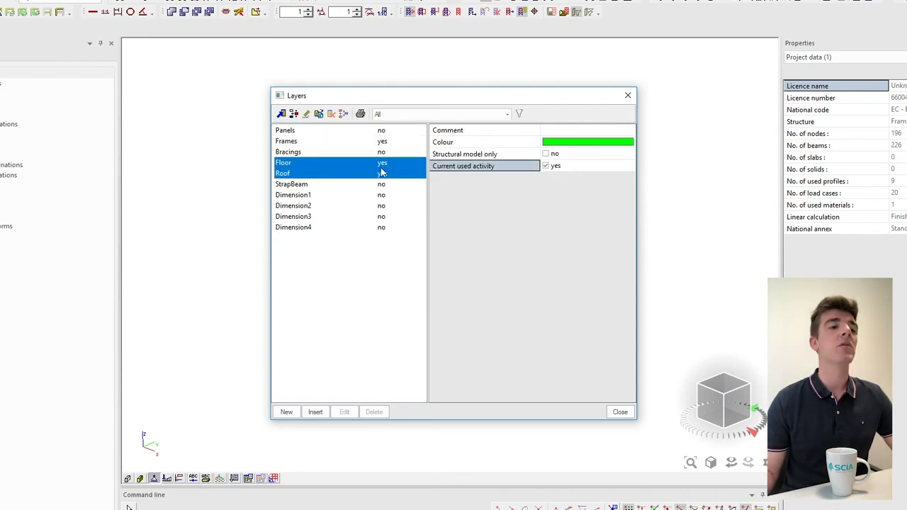
{"action": "left_click", "coordinate": [546, 169]}
{"action": "left_click", "coordinate": [545, 167]}
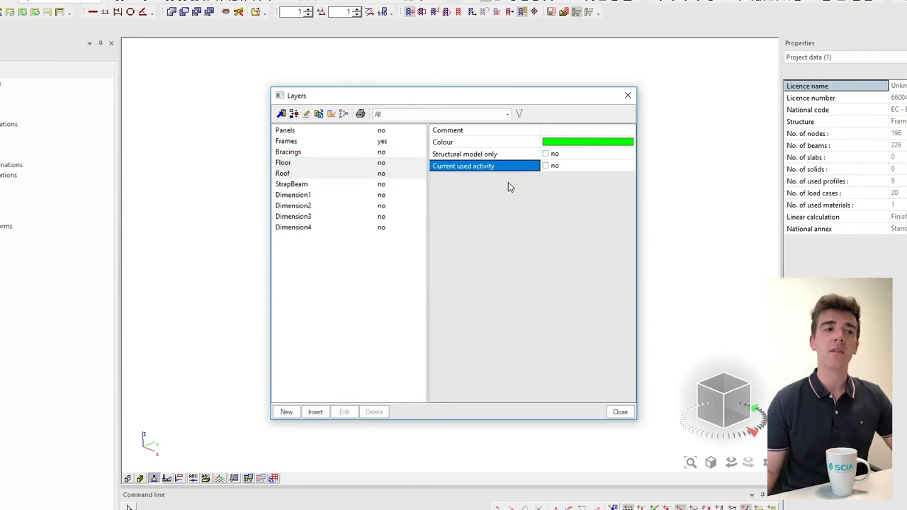
{"action": "left_click", "coordinate": [285, 142]}
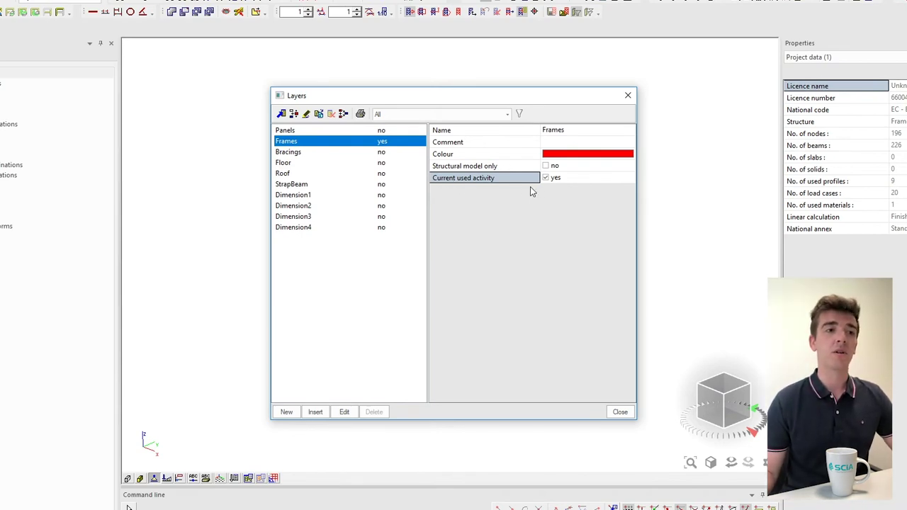
{"action": "left_click", "coordinate": [620, 413]}
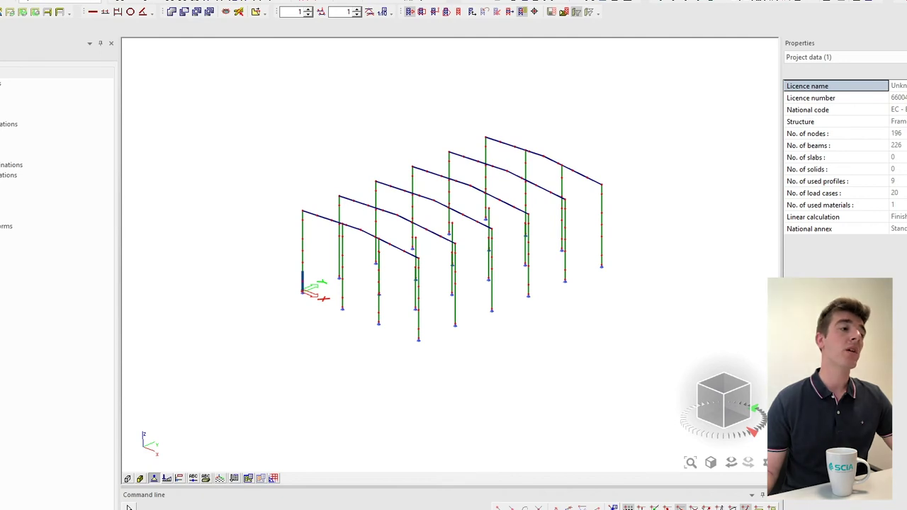
Review the available activity options and toggle the activity filter off to show the complete structure.
{"action": "left_click", "coordinate": [34, 1]}
{"action": "mouse_move", "coordinate": [44, 2]}
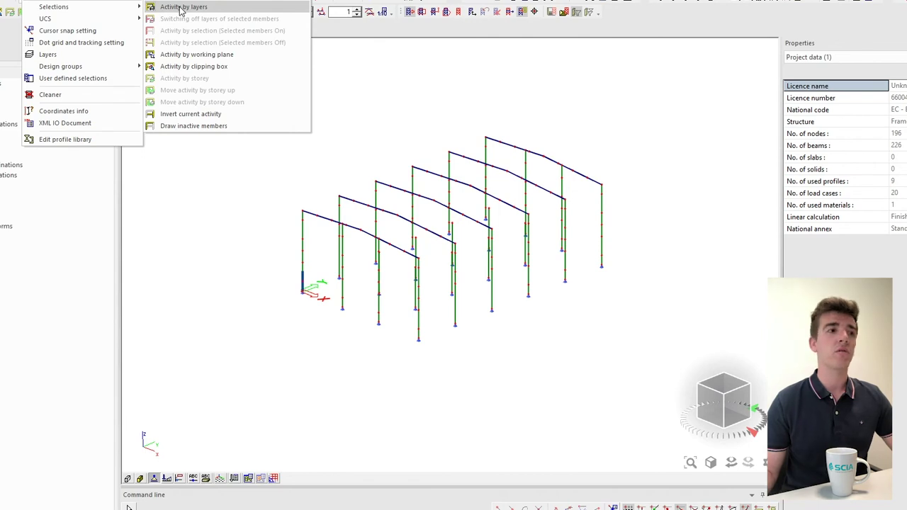
{"action": "mouse_move", "coordinate": [46, 19]}
{"action": "left_click", "coordinate": [1, 33]}
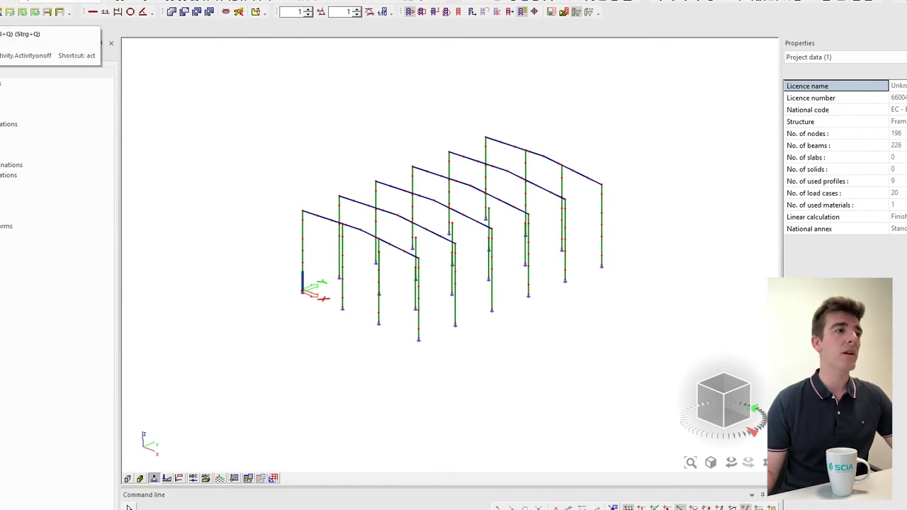
{"action": "left_click", "coordinate": [0, 12]}
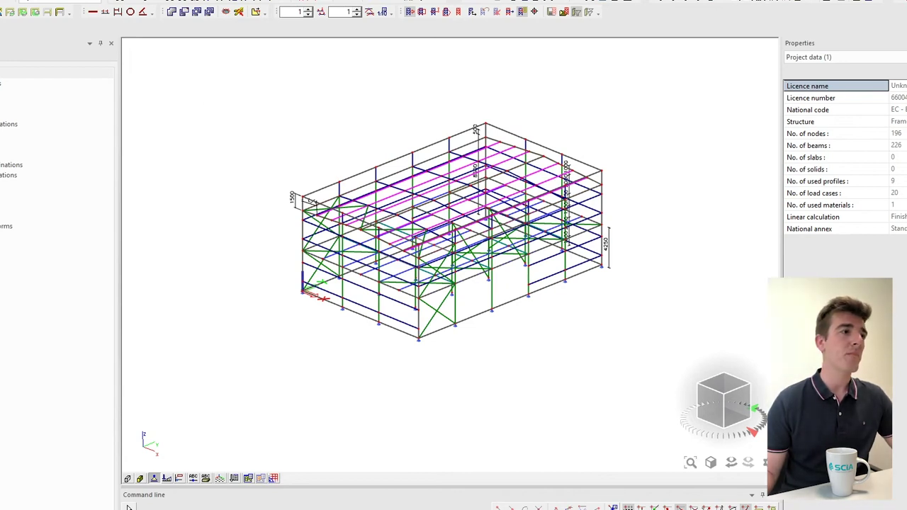
Turn on the current used activity for the Floor and Roof layers and check the Roof layer's Structural model only property.
{"action": "right_click", "coordinate": [276, 118]}
{"action": "left_click", "coordinate": [222, 104]}
{"action": "left_click", "coordinate": [32, 1]}
{"action": "left_click", "coordinate": [48, 55]}
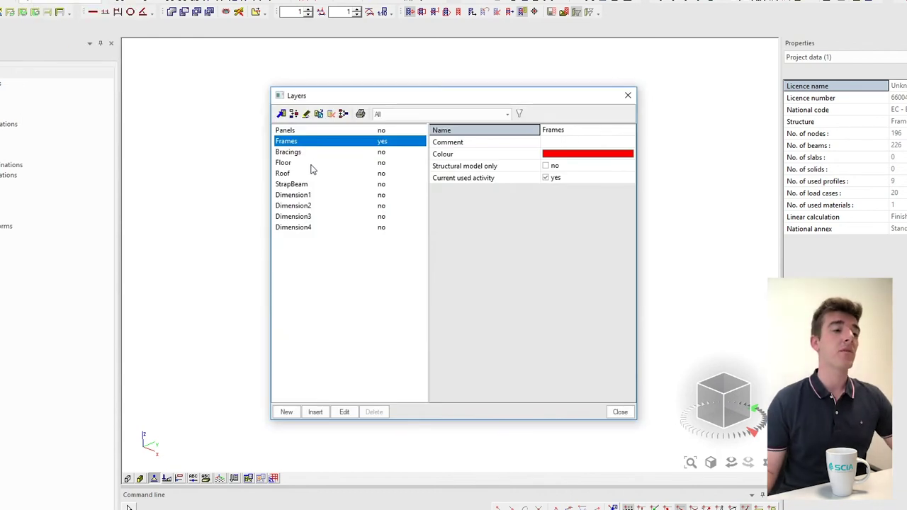
{"action": "left_click", "coordinate": [321, 163]}
{"action": "left_click", "coordinate": [299, 174], "text": "ctrl"}
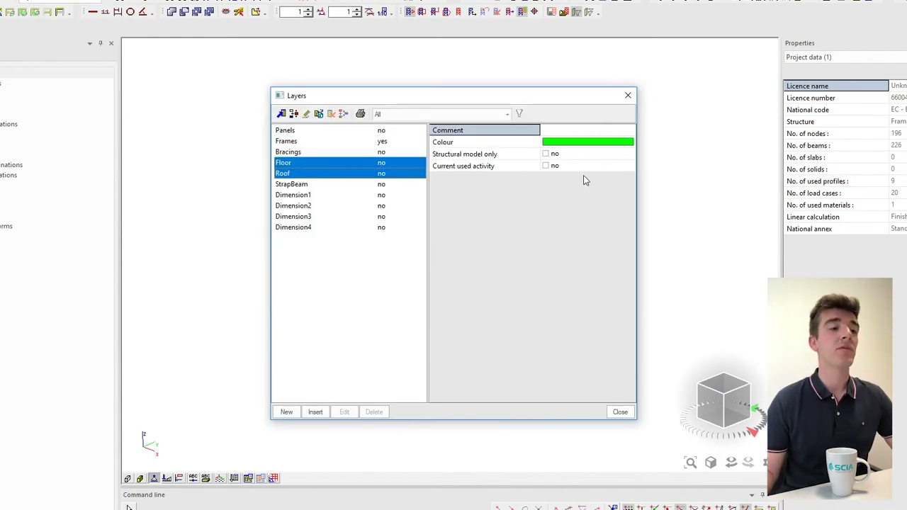
{"action": "left_click", "coordinate": [548, 166]}
{"action": "left_click", "coordinate": [548, 166]}
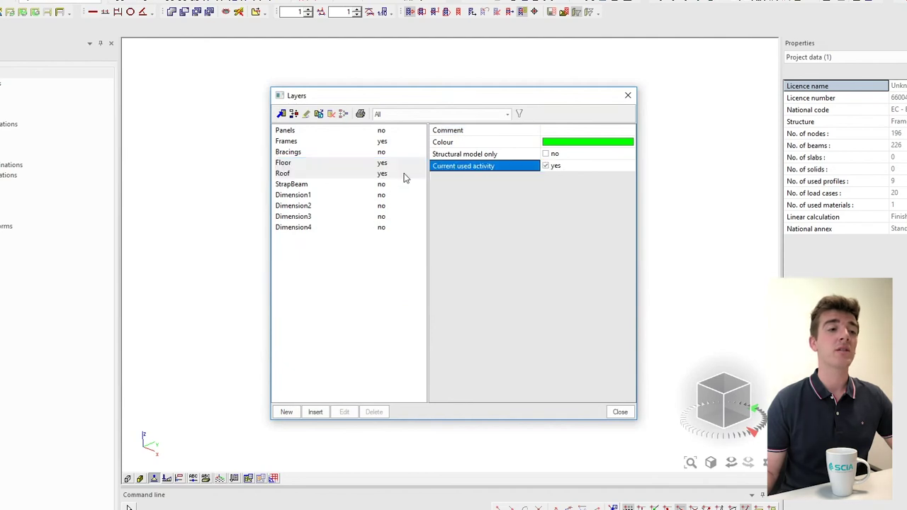
{"action": "left_click", "coordinate": [618, 412]}
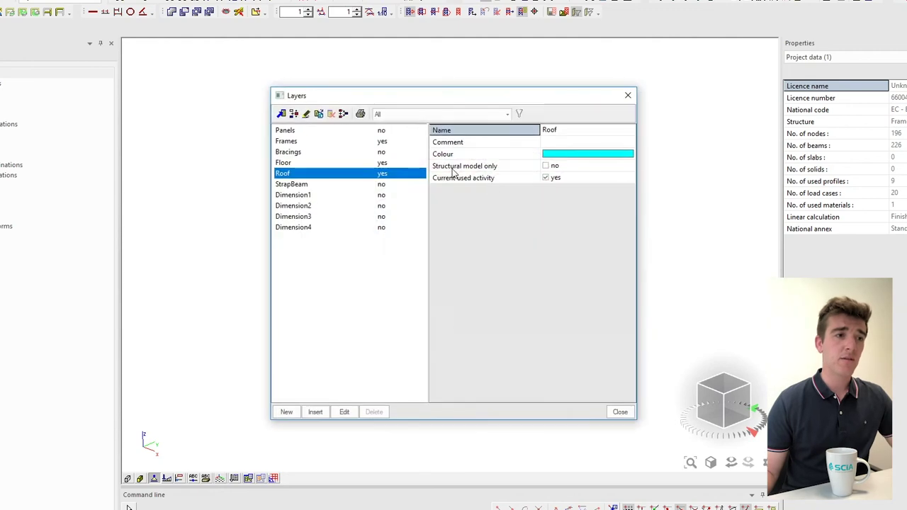
{"action": "left_click", "coordinate": [453, 168]}
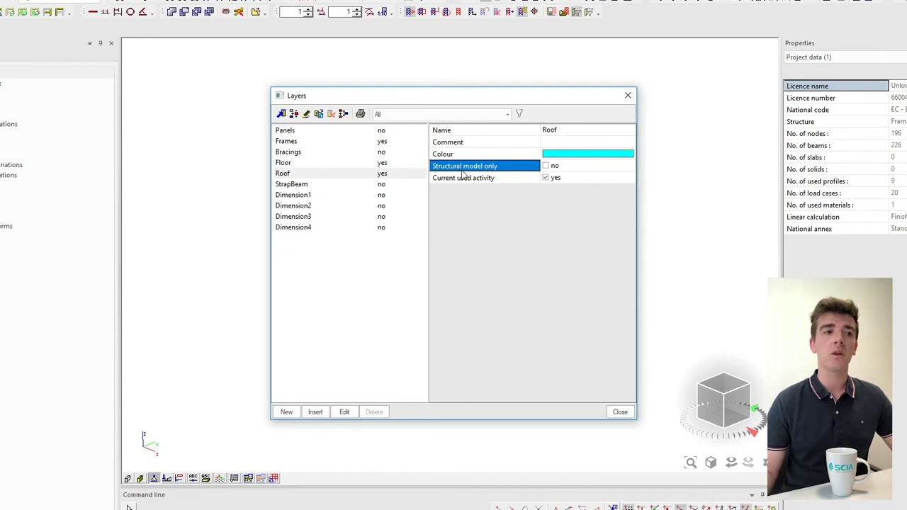
{"action": "left_click", "coordinate": [628, 95]}
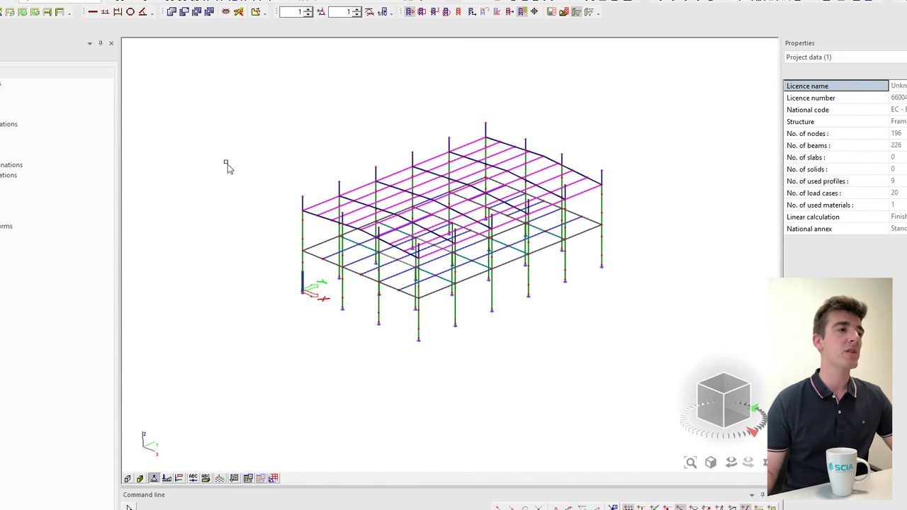
Open the activity-by-layers settings and set the active layer of One layer activity to Bracings.
{"action": "left_click", "coordinate": [1, 12]}
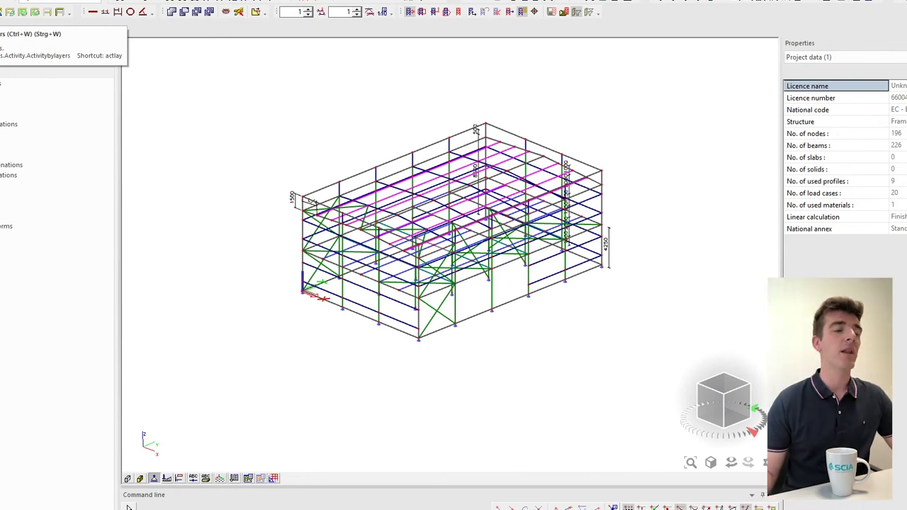
{"action": "left_click", "coordinate": [1, 12]}
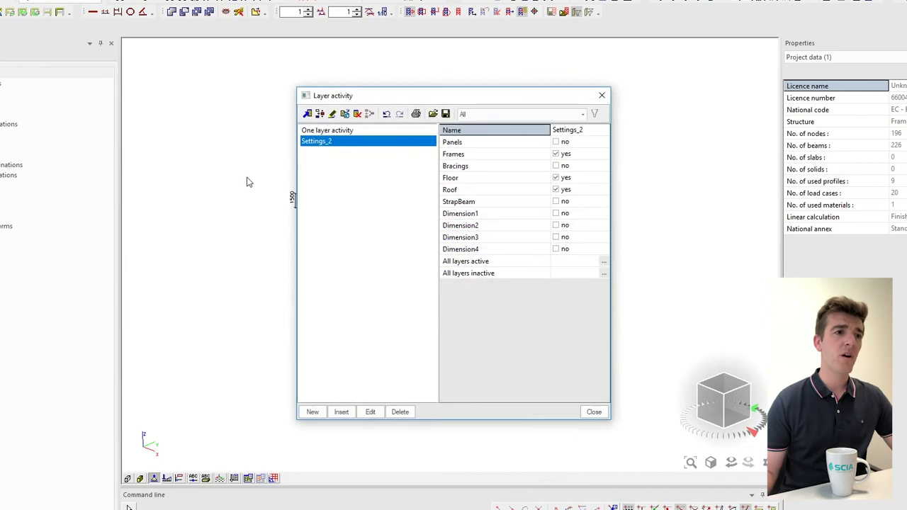
{"action": "left_click", "coordinate": [325, 131]}
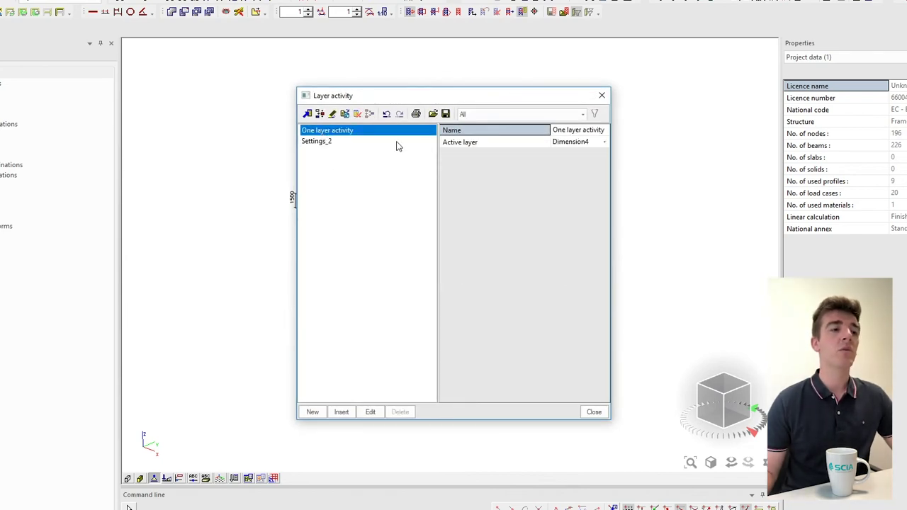
{"action": "left_click", "coordinate": [596, 143]}
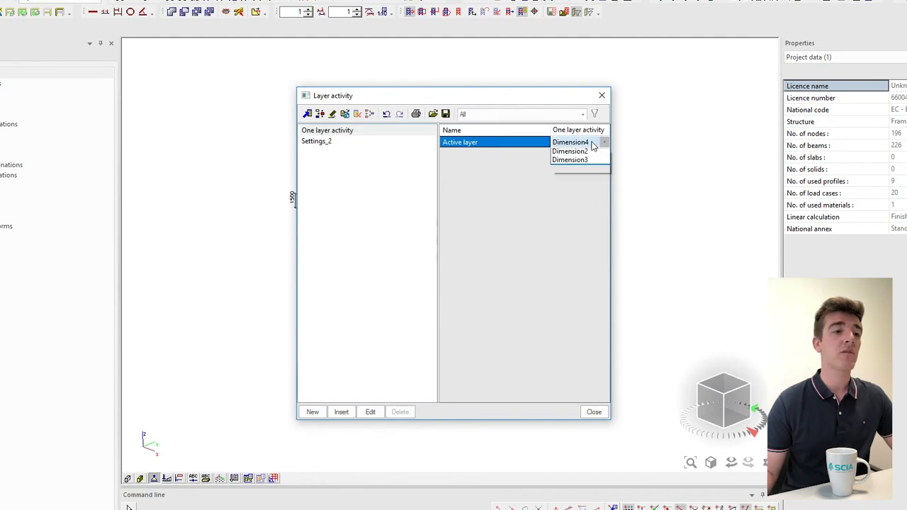
{"action": "left_click", "coordinate": [575, 172]}
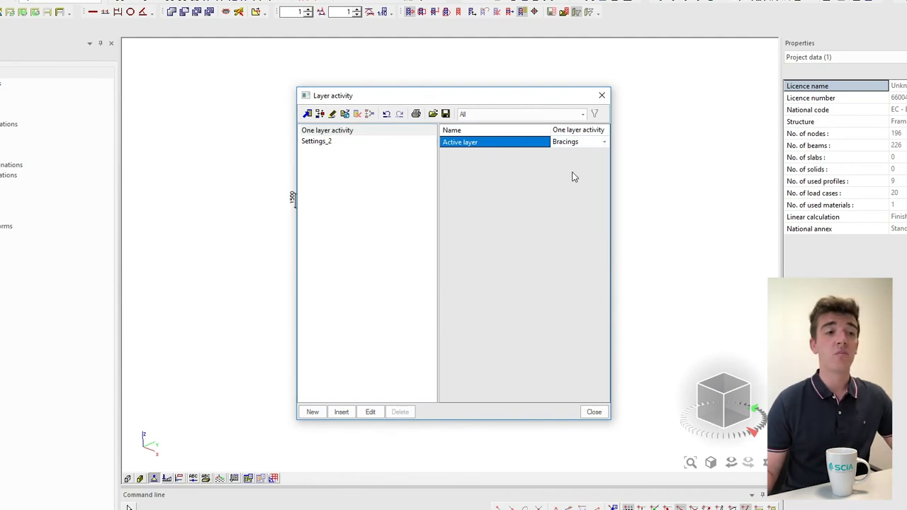
{"action": "left_click", "coordinate": [594, 413]}
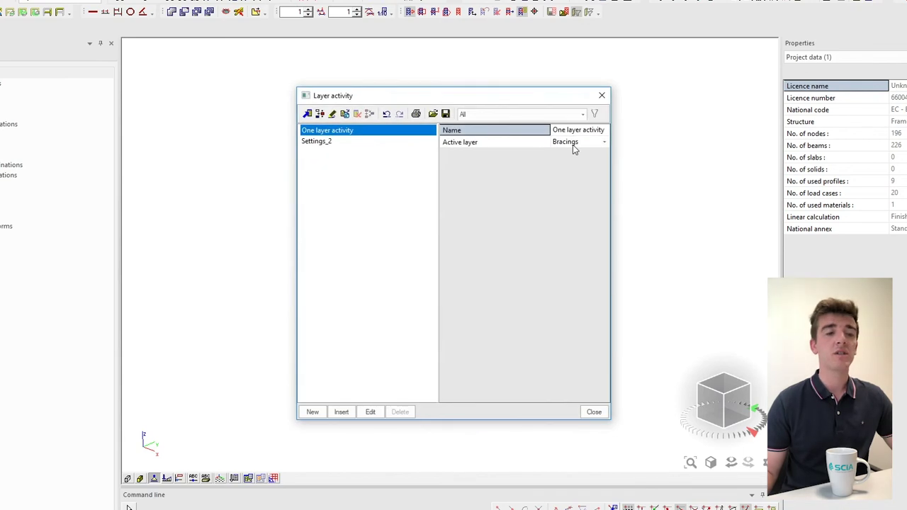
{"action": "left_click", "coordinate": [572, 145]}
{"action": "left_click", "coordinate": [574, 147]}
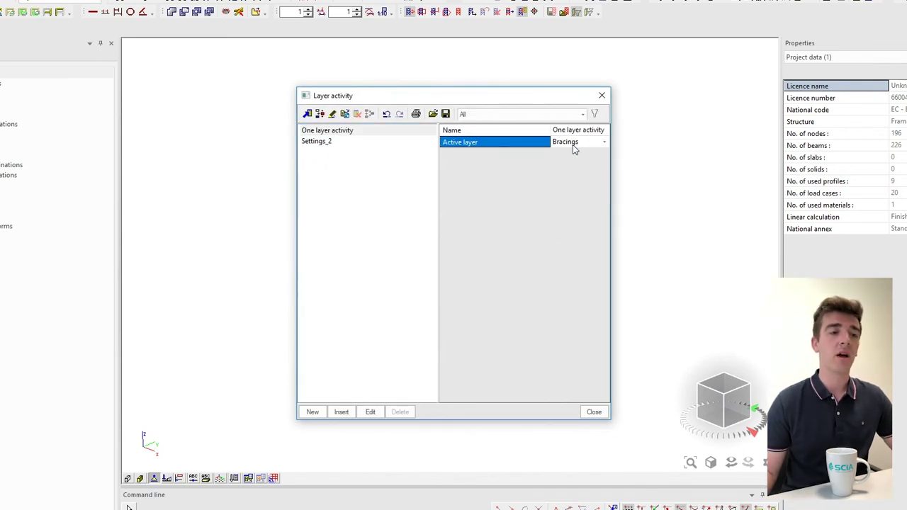
Rename the Settings_2 layer activity setting as "Frames + Floor + Roof".
{"action": "left_click", "coordinate": [323, 142]}
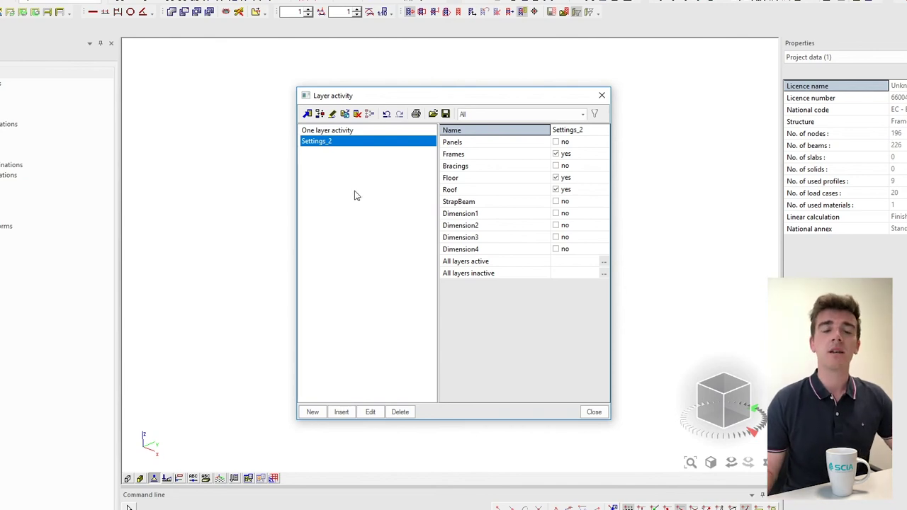
{"action": "double_click", "coordinate": [564, 131]}
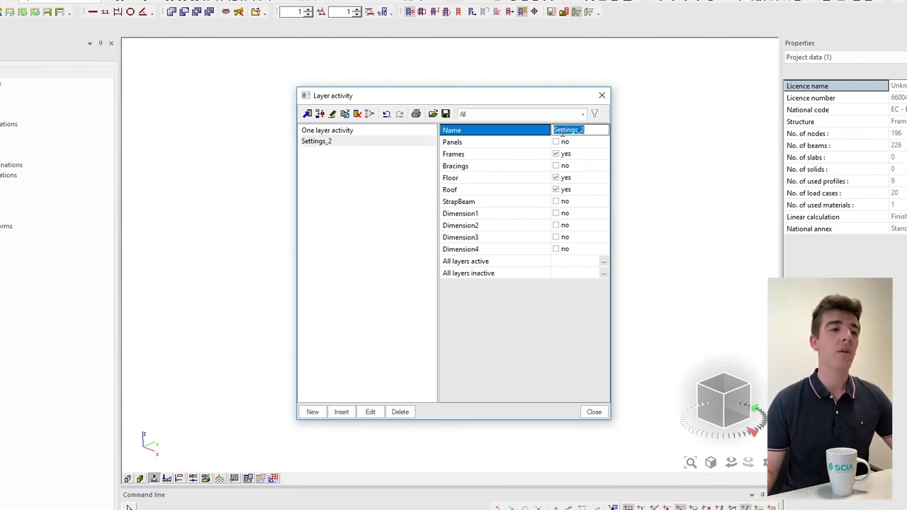
{"action": "type", "text": "Frame"}
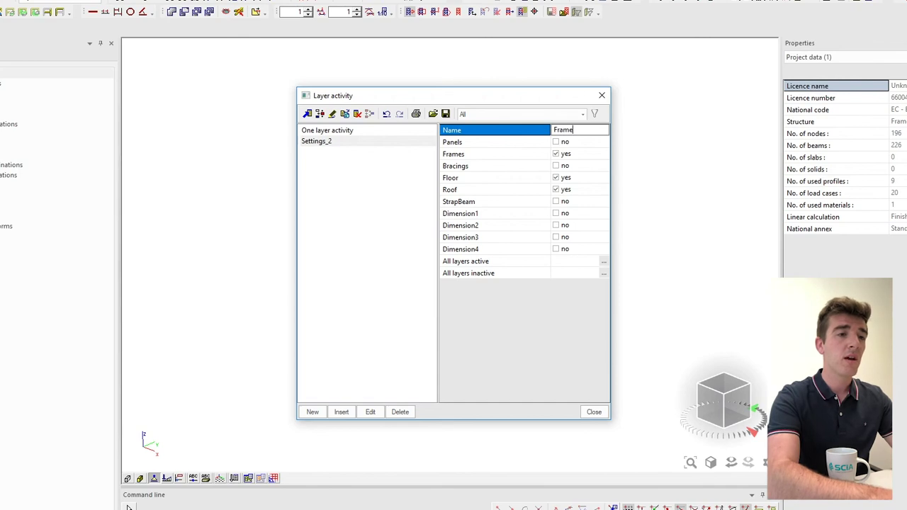
{"action": "type", "text": "s + Floor + Roof"}
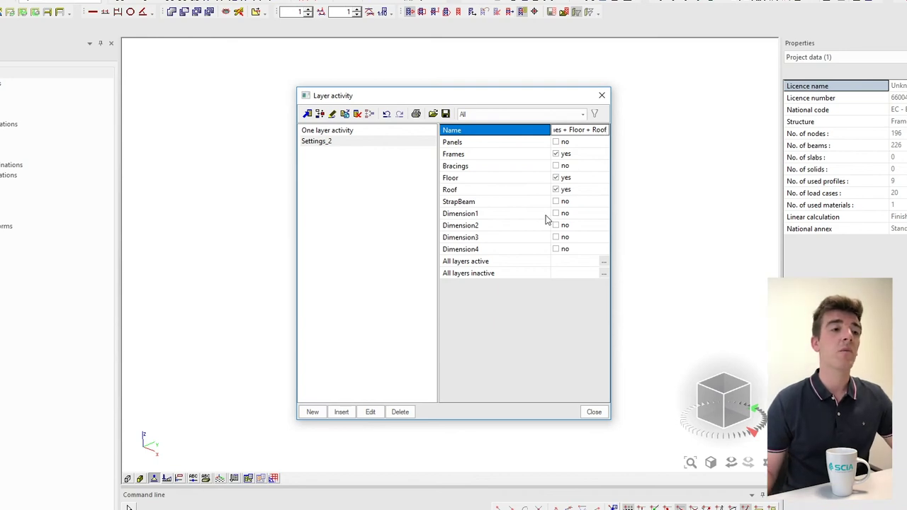
{"action": "key", "text": "Return"}
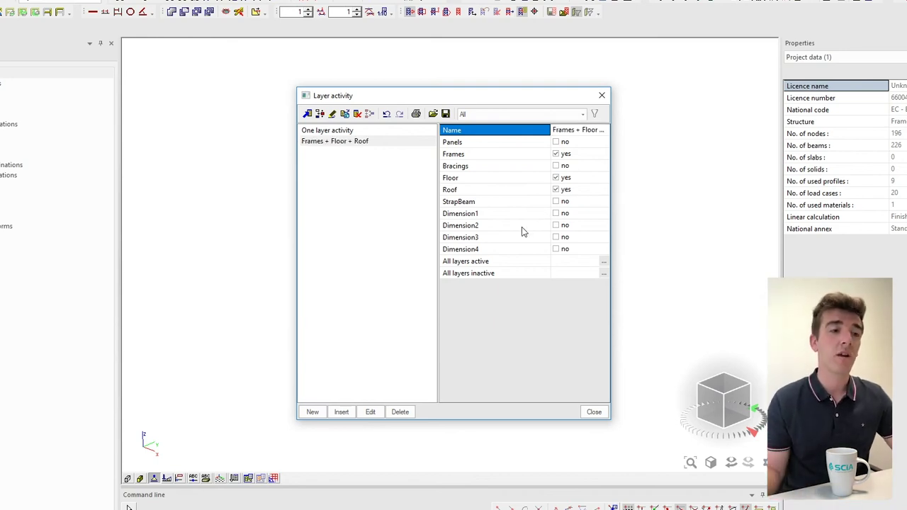
Create a layer activity setting named "Frames + Bracings" with only the Frames and Bracings layers active.
{"action": "left_click", "coordinate": [316, 412]}
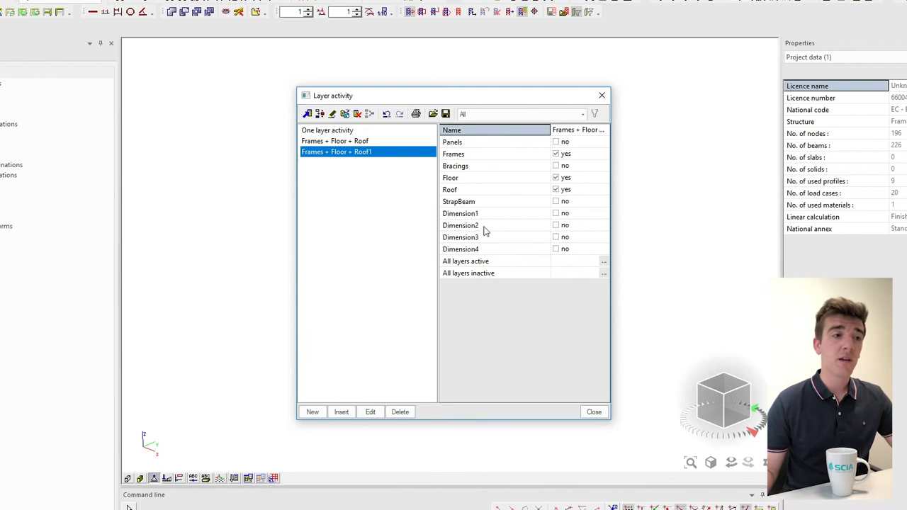
{"action": "left_click", "coordinate": [565, 137]}
{"action": "key", "text": "BackSpace"}
{"action": "type", "text": "Frames"}
{"action": "type", "text": "acings"}
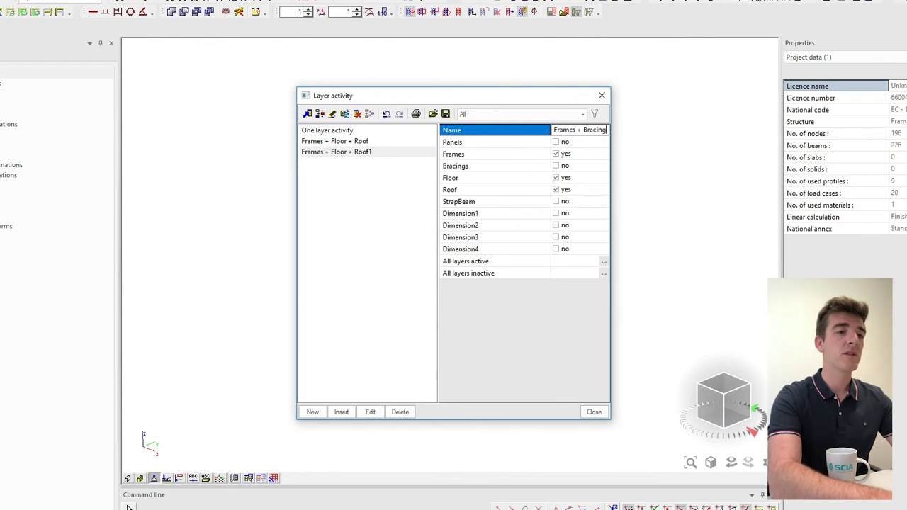
{"action": "key", "text": "Return"}
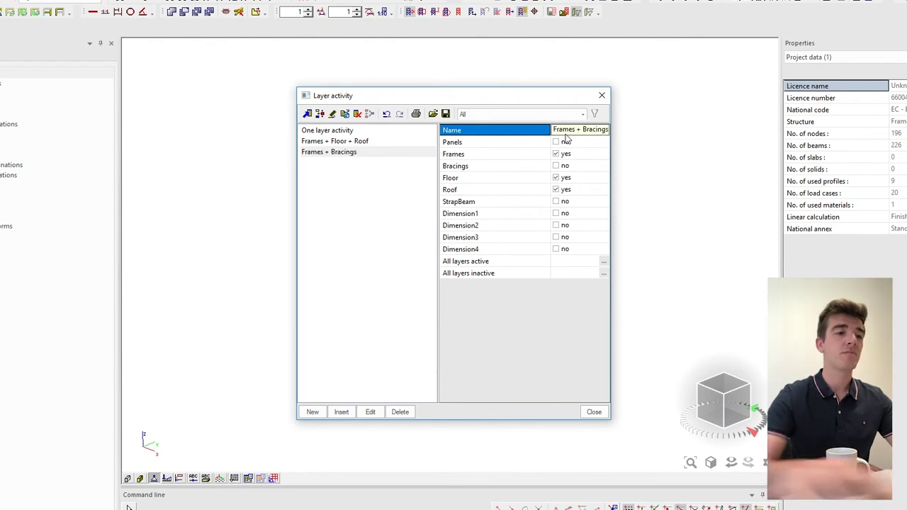
{"action": "left_click", "coordinate": [555, 177]}
{"action": "left_click", "coordinate": [556, 189]}
{"action": "left_click", "coordinate": [556, 165]}
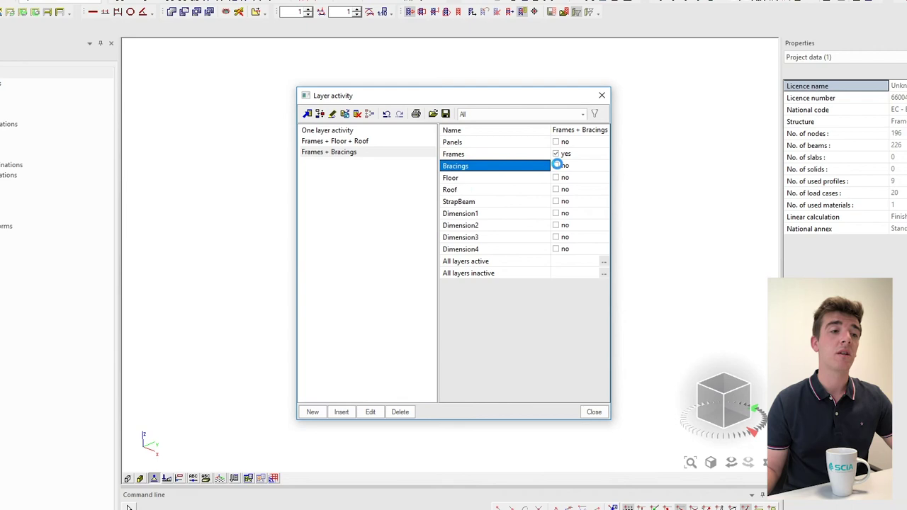
Create a layer activity setting named "Floor + Roof" with only the Floor and Roof layers active.
{"action": "left_click", "coordinate": [313, 412]}
{"action": "left_click", "coordinate": [575, 131]}
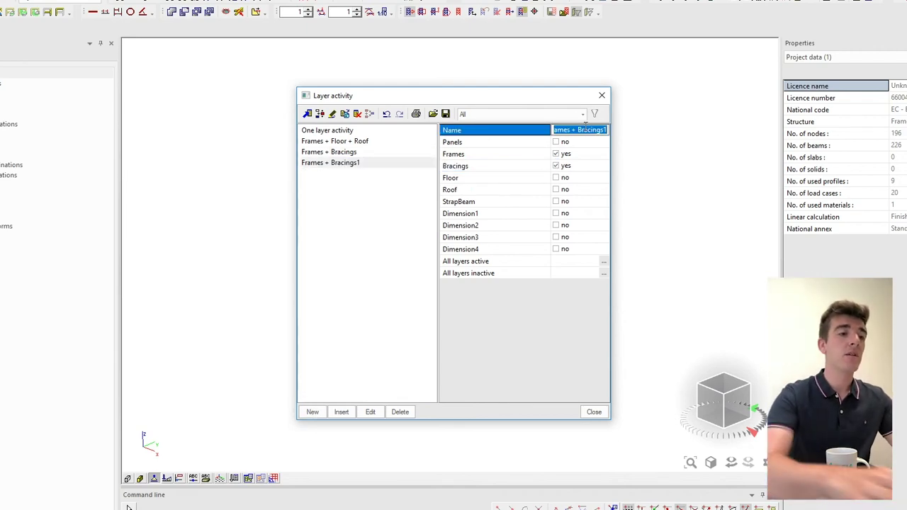
{"action": "type", "text": "Floor + Roof"}
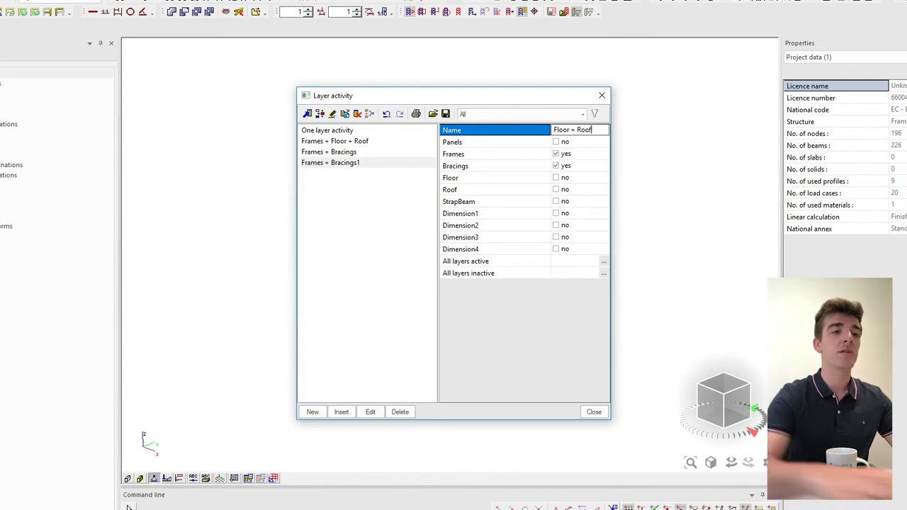
{"action": "left_click", "coordinate": [557, 177]}
{"action": "left_click", "coordinate": [557, 190]}
{"action": "left_click", "coordinate": [557, 166]}
{"action": "left_click", "coordinate": [557, 154]}
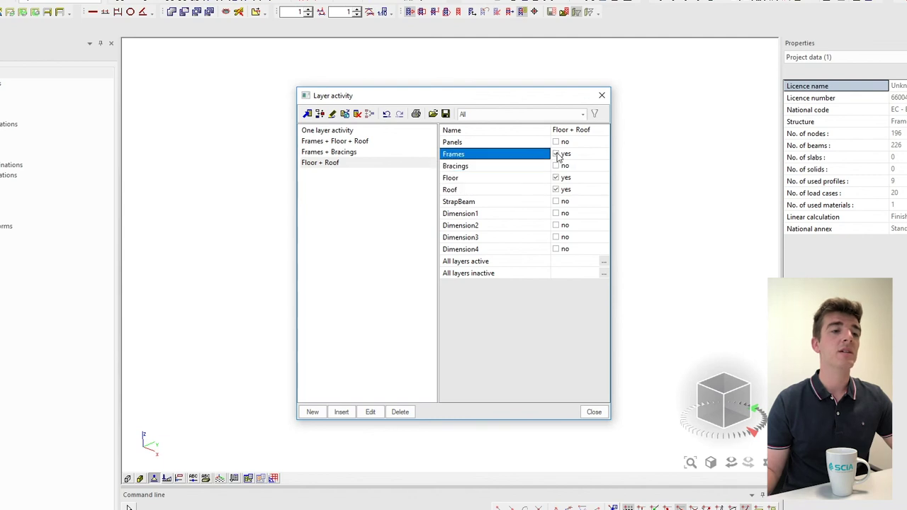
Review the three saved layer combinations and apply Frames + Floor + Roof to the model view.
{"action": "left_click", "coordinate": [319, 141]}
{"action": "left_click", "coordinate": [328, 152]}
{"action": "left_click", "coordinate": [329, 163]}
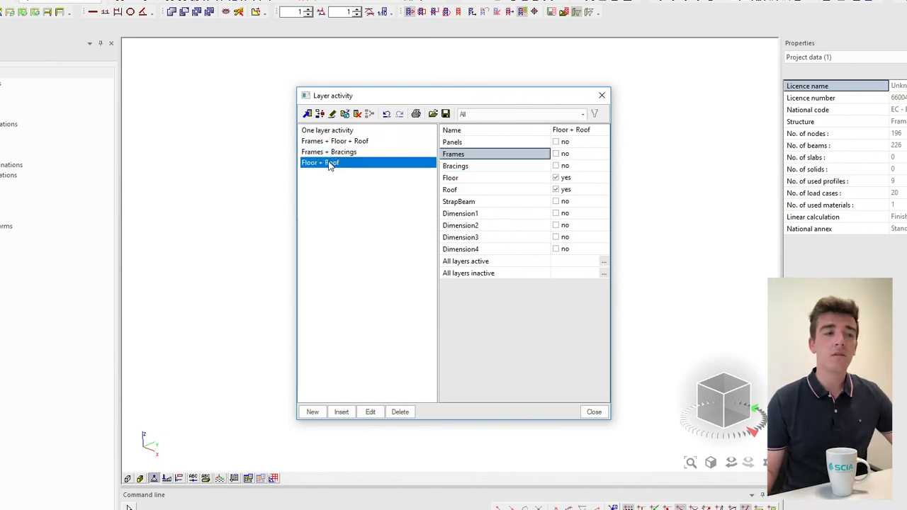
{"action": "left_click_drag", "start_coordinate": [373, 95], "coordinate": [555, 73]}
{"action": "left_click", "coordinate": [530, 119]}
{"action": "left_click", "coordinate": [529, 131]}
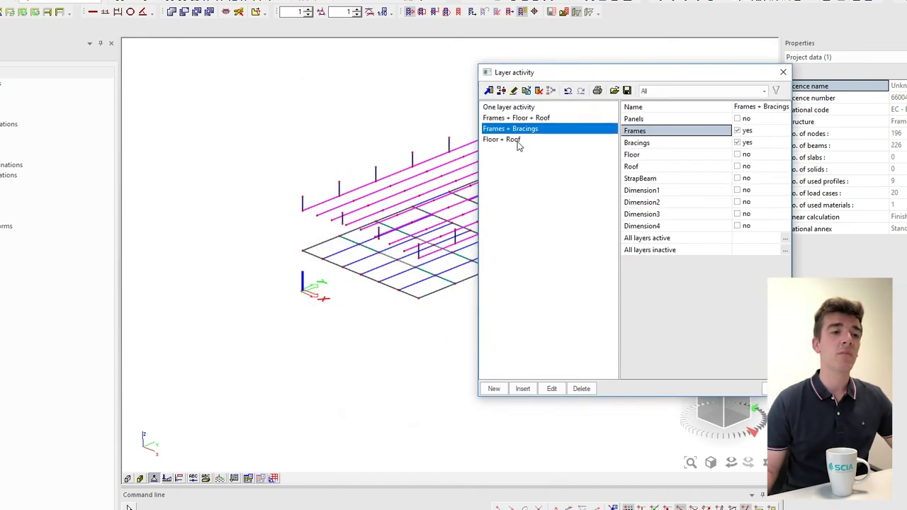
{"action": "left_click", "coordinate": [517, 140]}
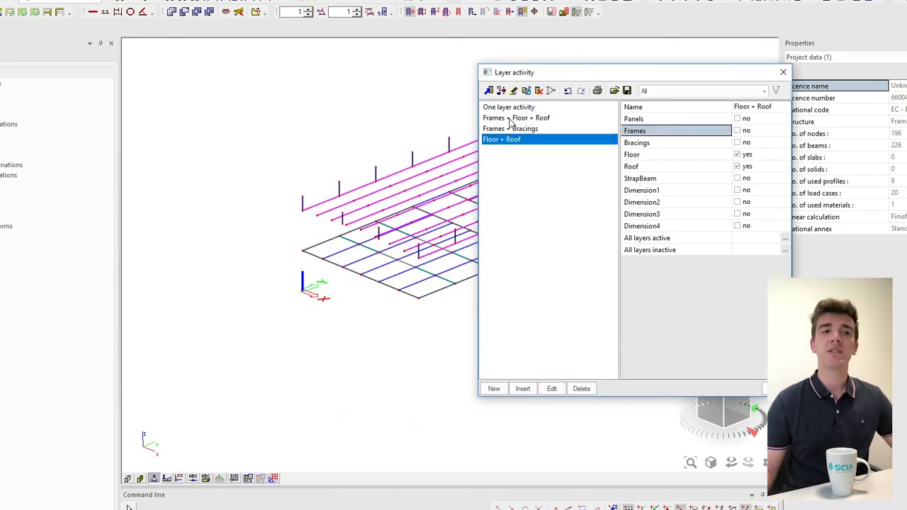
{"action": "left_click", "coordinate": [509, 119]}
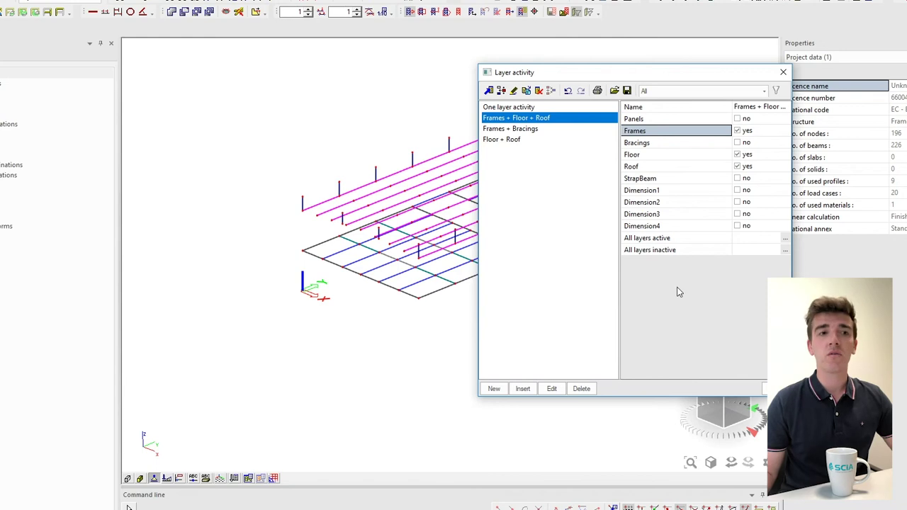
{"action": "left_click", "coordinate": [765, 389]}
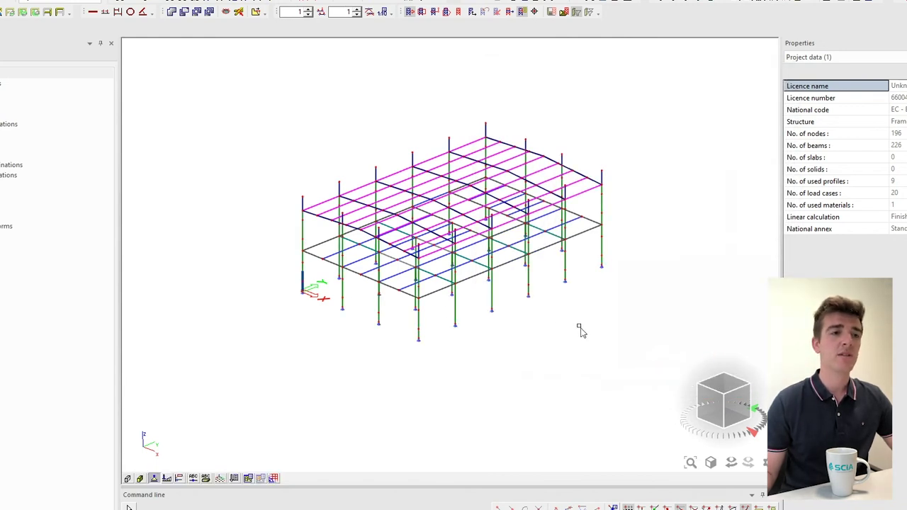
Apply the Frames + Bracings layer activity setting to the model view.
{"action": "left_click", "coordinate": [1, 12]}
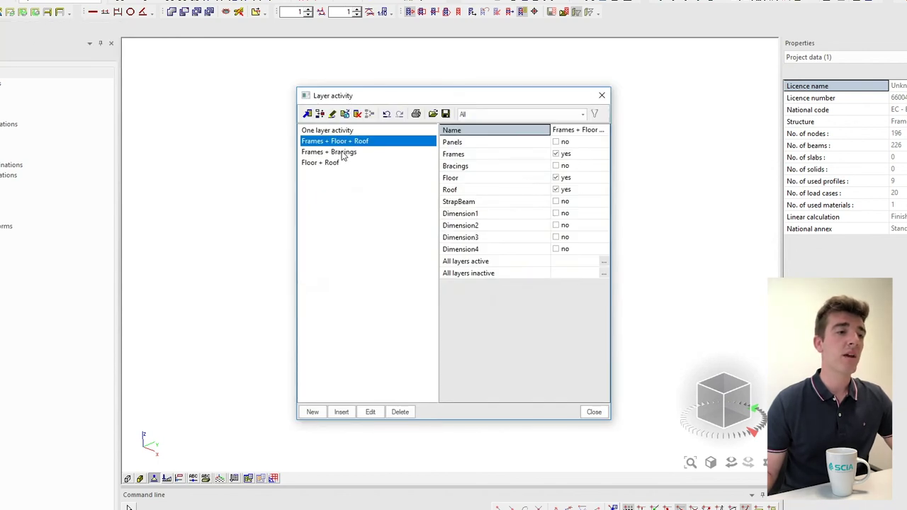
{"action": "left_click", "coordinate": [328, 153]}
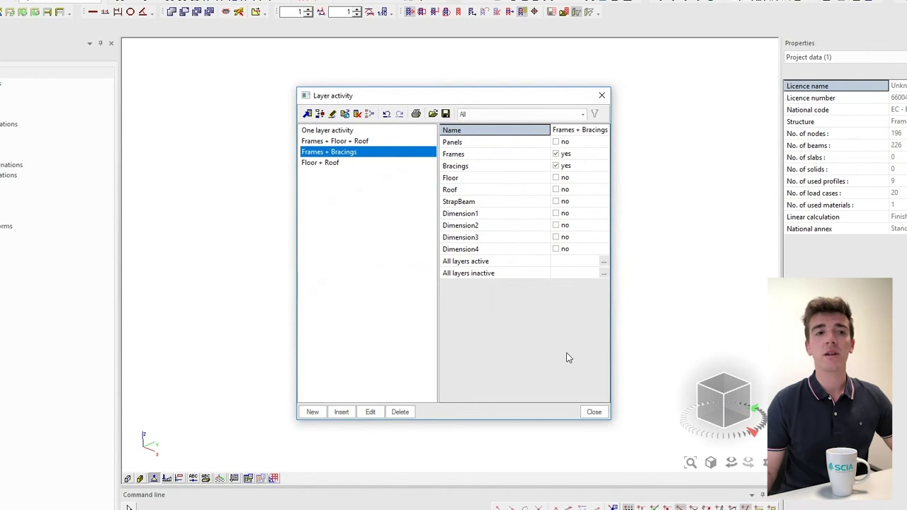
{"action": "left_click", "coordinate": [594, 412]}
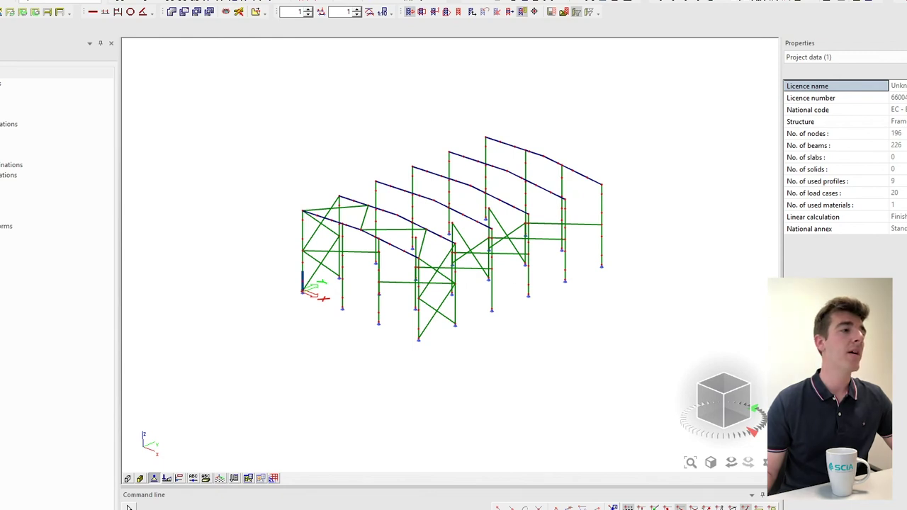
Apply the Floor + Roof layer activity setting to the model view.
{"action": "double_click", "coordinate": [2, 106]}
{"action": "left_click", "coordinate": [320, 163]}
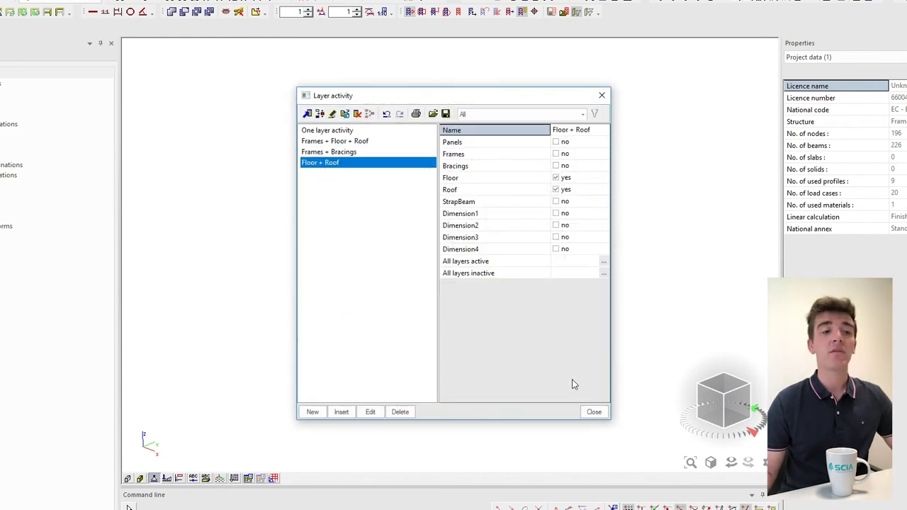
{"action": "left_click", "coordinate": [594, 412]}
{"action": "right_click_drag", "start_coordinate": [543, 330], "coordinate": [540, 321], "text": "ctrl"}
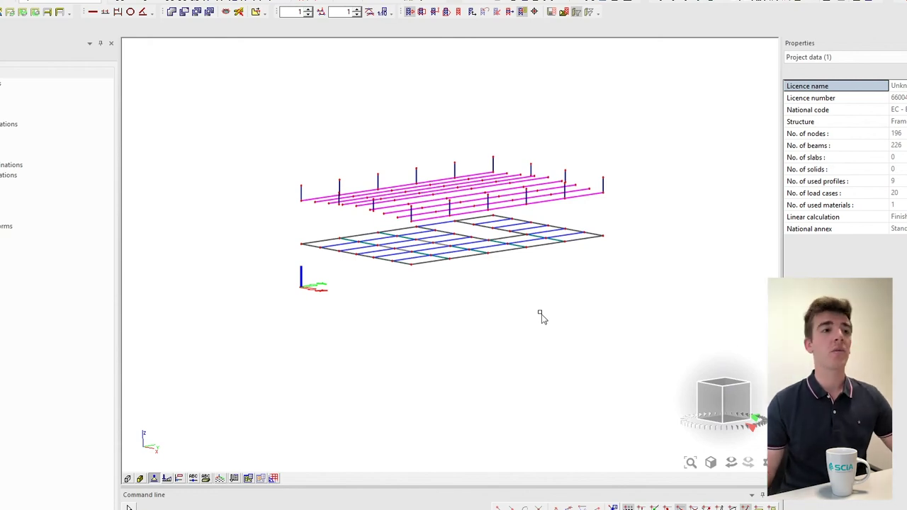
Turn the activity off to show the whole hall and display the M_y diagram of the 1D internal forces.
{"action": "right_click_drag", "start_coordinate": [540, 313], "coordinate": [537, 321], "text": "ctrl"}
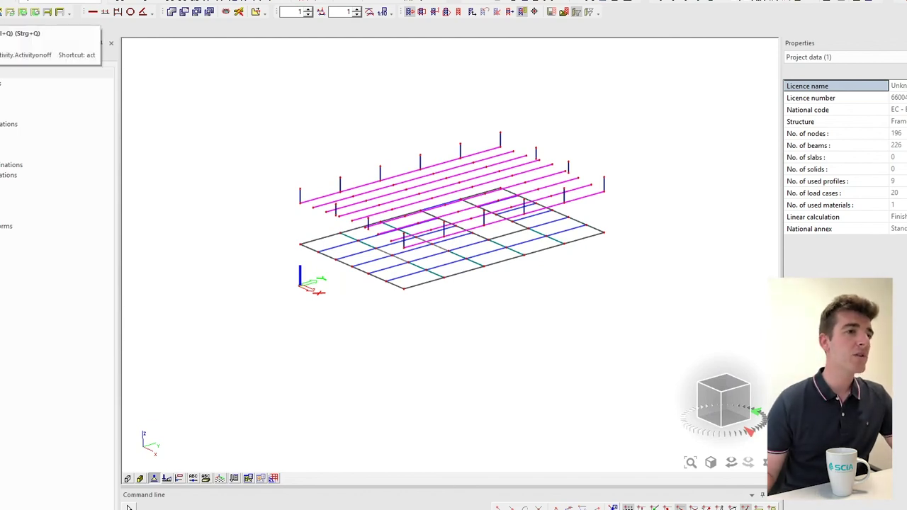
{"action": "left_click", "coordinate": [2, 13]}
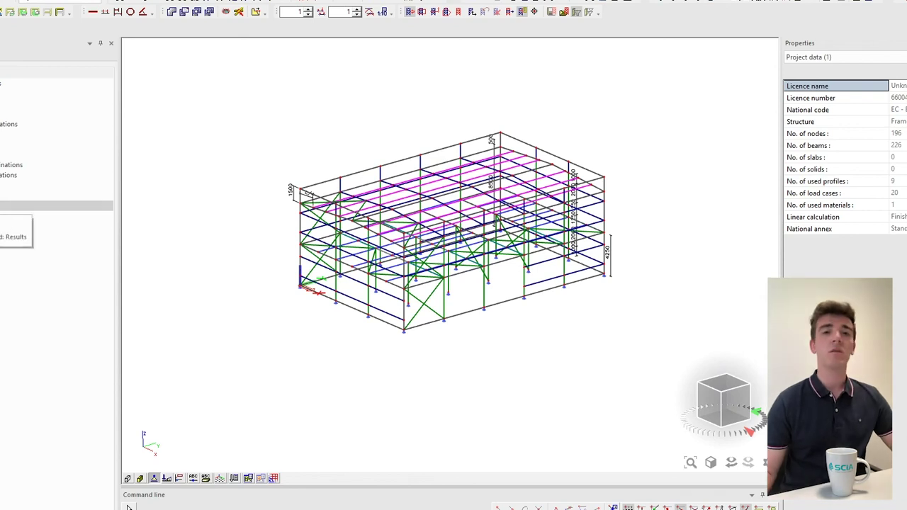
{"action": "left_click", "coordinate": [5, 205]}
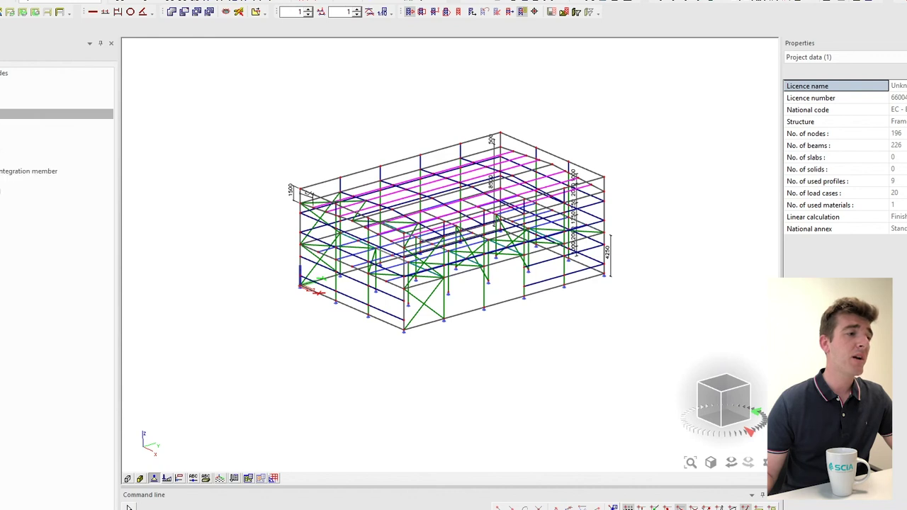
{"action": "left_click", "coordinate": [18, 142]}
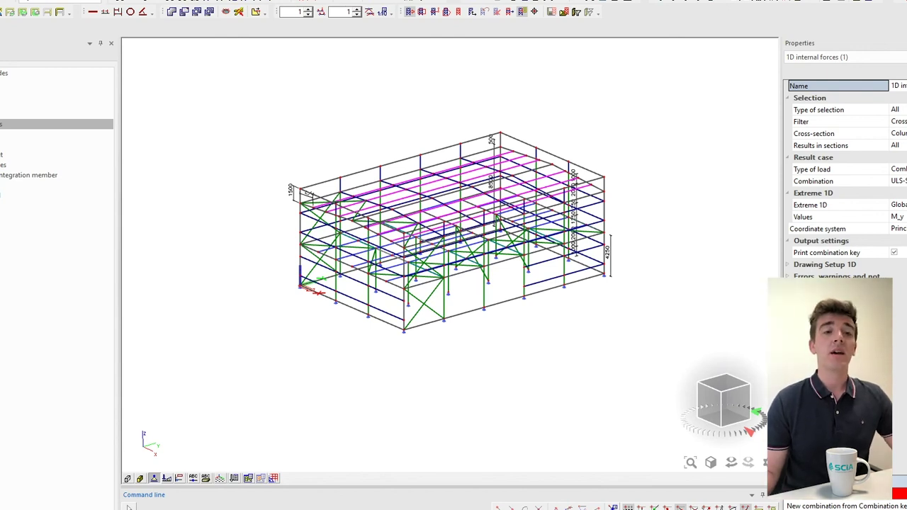
{"action": "left_click", "coordinate": [900, 494]}
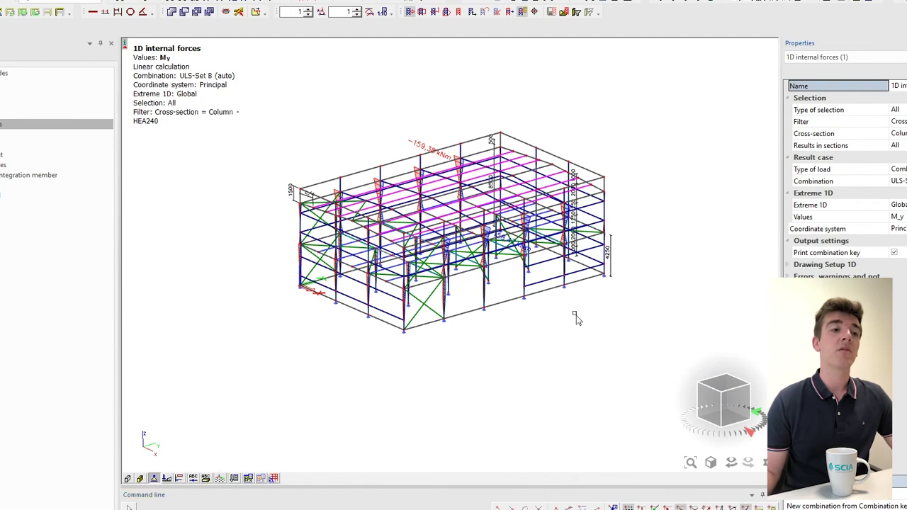
{"action": "mouse_move", "coordinate": [530, 347]}
{"action": "right_mouse_down", "text": "ctrl"}
{"action": "mouse_move", "coordinate": [549, 347]}
{"action": "mouse_move", "coordinate": [521, 348]}
{"action": "mouse_move", "coordinate": [534, 343]}
{"action": "right_mouse_up", "text": "ctrl"}
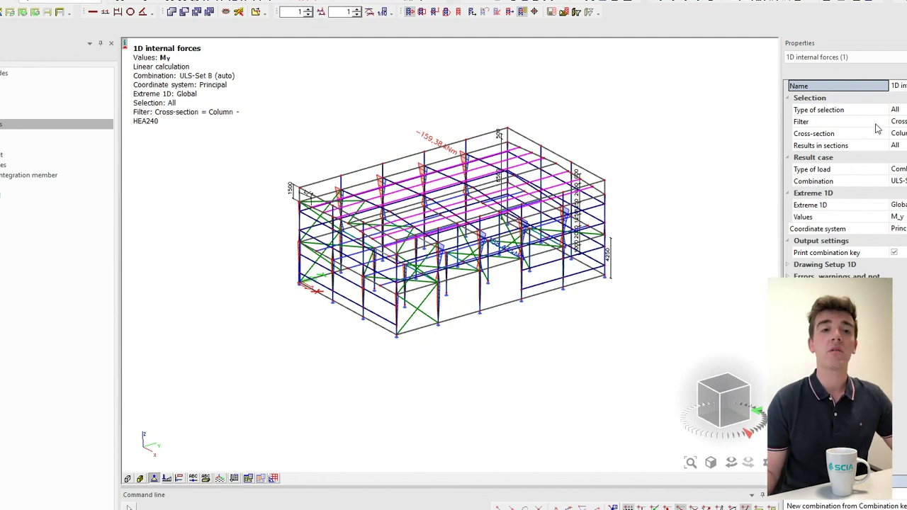
Filter the 1D internal forces by layer, choose the Frames layer and refresh the result diagram.
{"action": "left_click", "coordinate": [900, 121]}
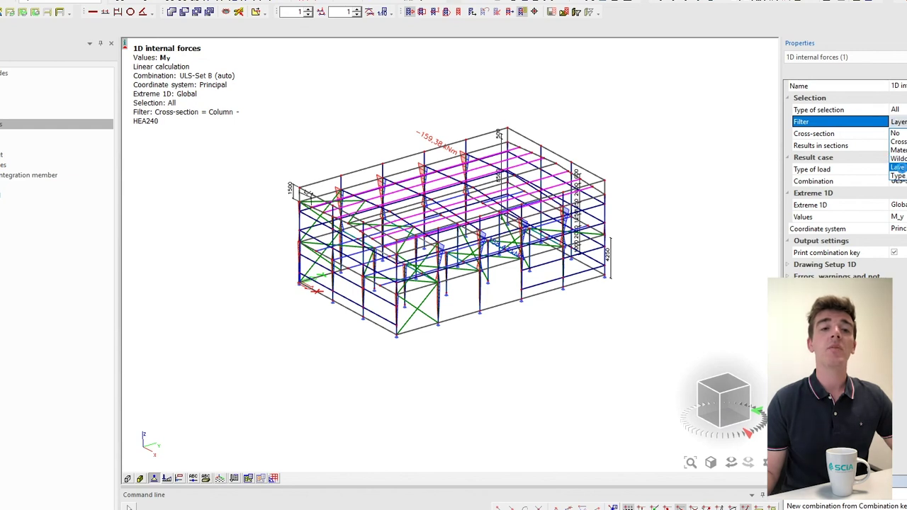
{"action": "left_click", "coordinate": [898, 167]}
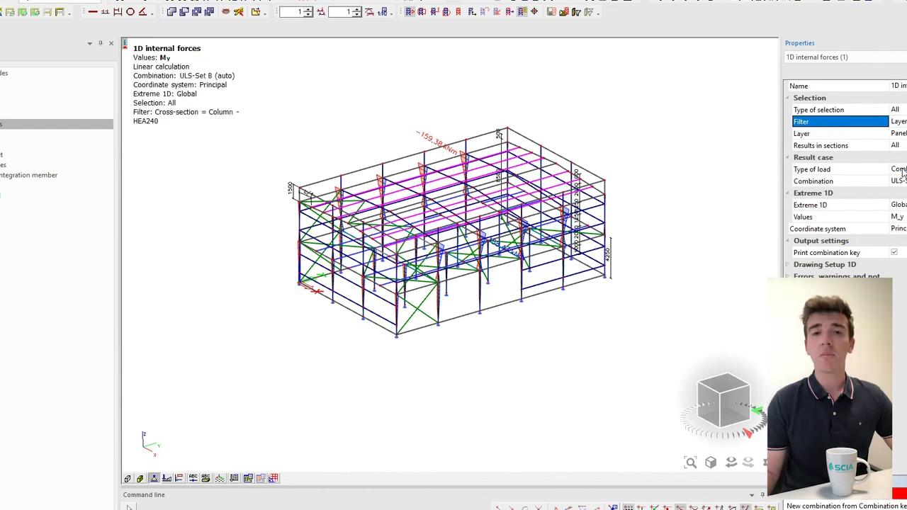
{"action": "left_click", "coordinate": [875, 134]}
{"action": "left_click", "coordinate": [898, 134]}
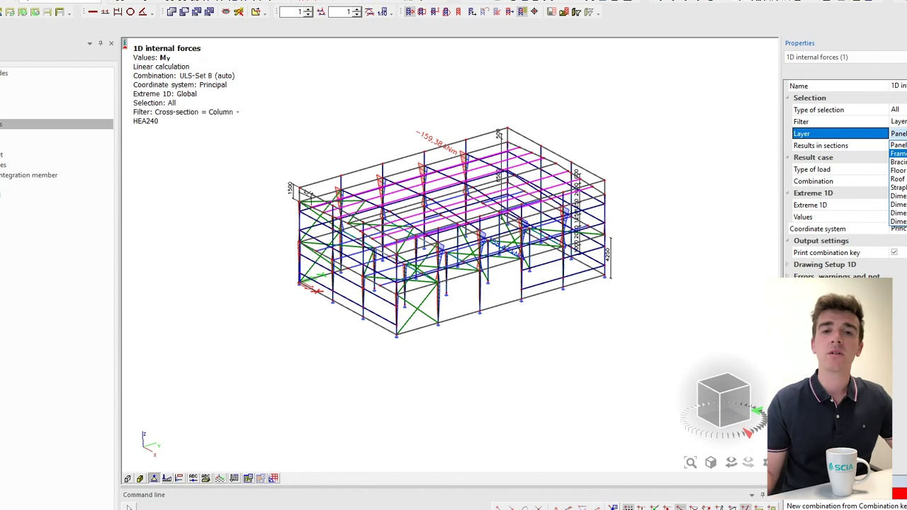
{"action": "left_click", "coordinate": [900, 153]}
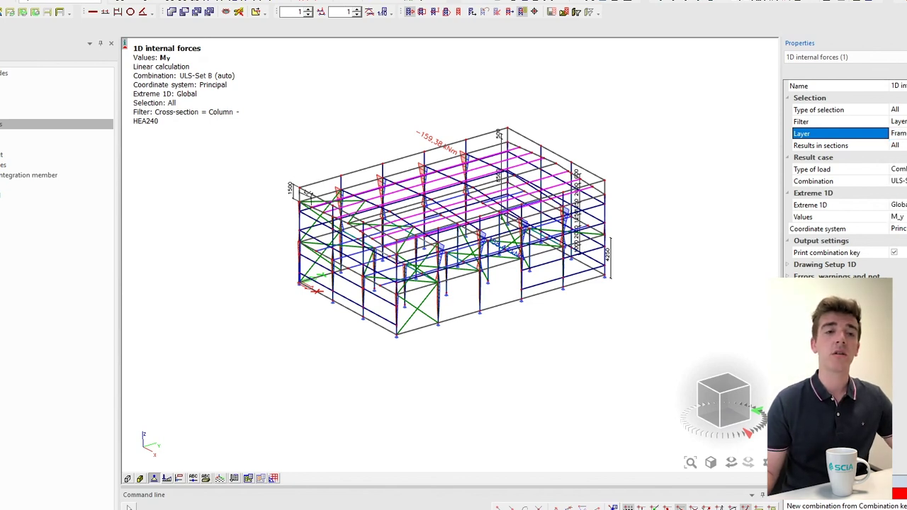
{"action": "left_click", "coordinate": [900, 493]}
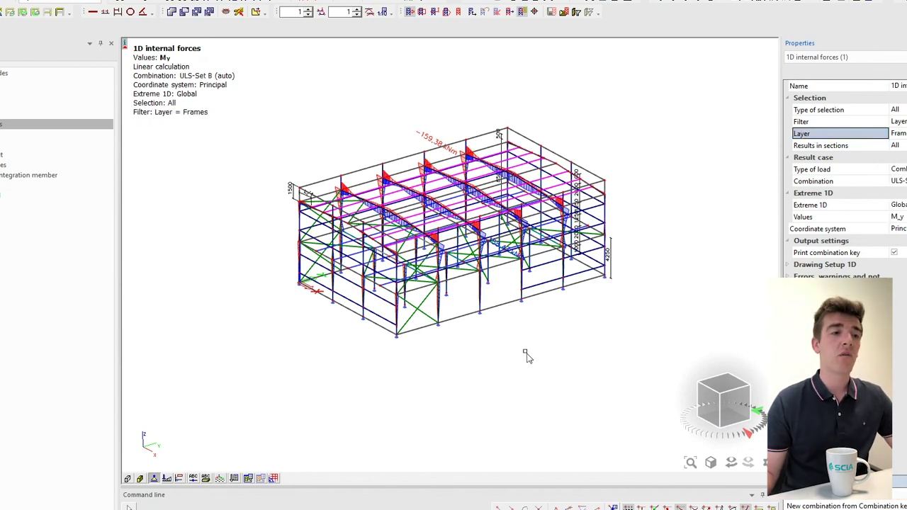
{"action": "mouse_move", "coordinate": [513, 360]}
{"action": "right_mouse_down", "text": "ctrl"}
{"action": "mouse_move", "coordinate": [534, 344]}
{"action": "mouse_move", "coordinate": [512, 352]}
{"action": "right_mouse_up", "text": "ctrl"}
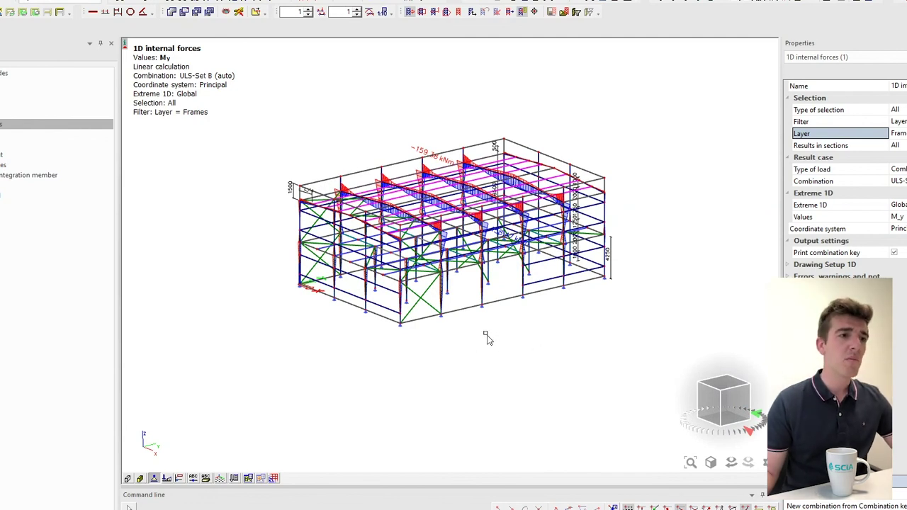
{"action": "scroll", "coordinate": [486, 336], "scroll_direction": "up", "scroll_amount": 2}
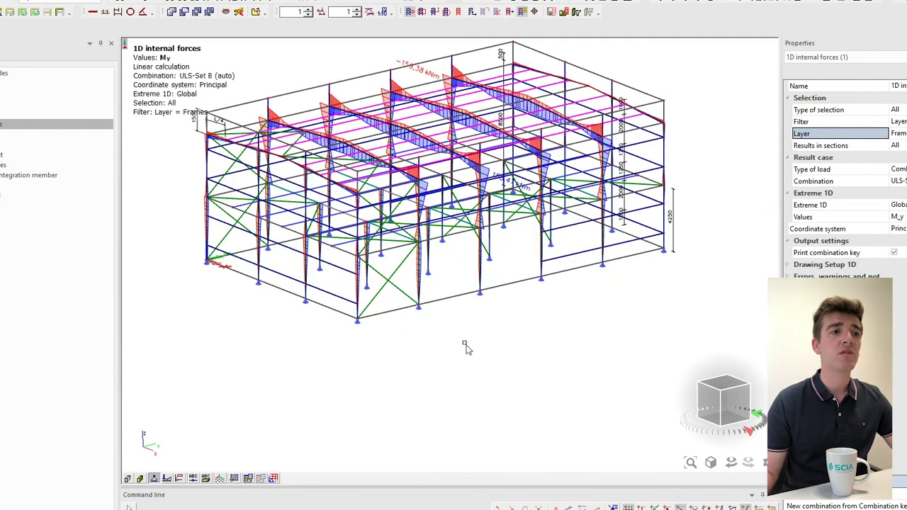
{"action": "scroll", "coordinate": [465, 346], "scroll_direction": "down", "scroll_amount": 3}
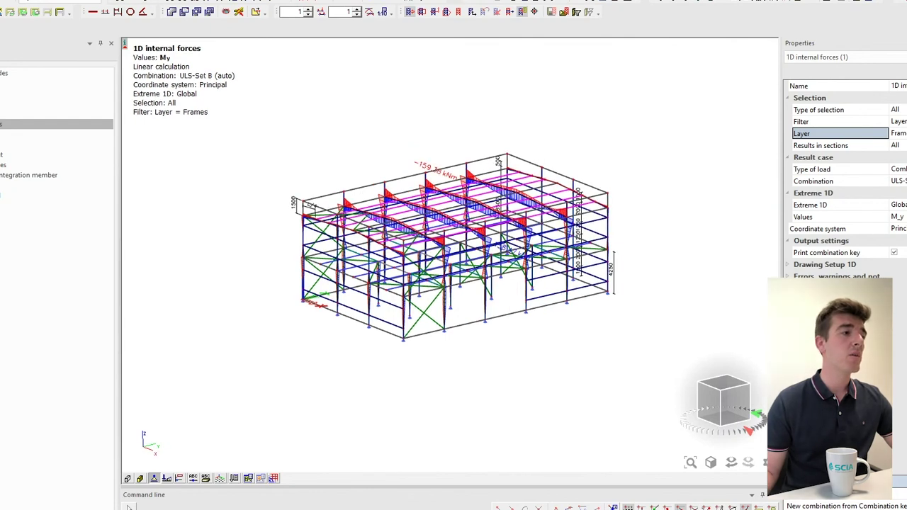
Set the active layer of One layer activity to Frames and apply it to the model view with the internal force results.
{"action": "left_click", "coordinate": [324, 132]}
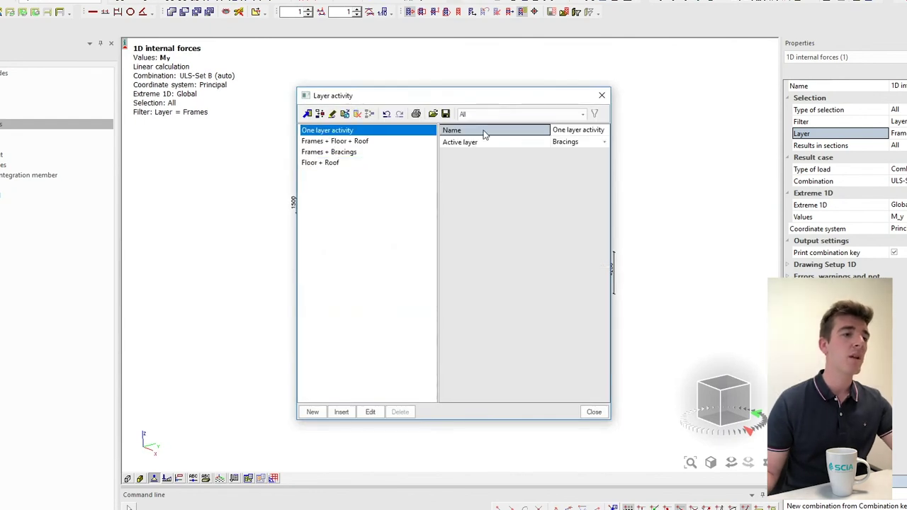
{"action": "left_click", "coordinate": [589, 144]}
{"action": "left_click", "coordinate": [590, 144]}
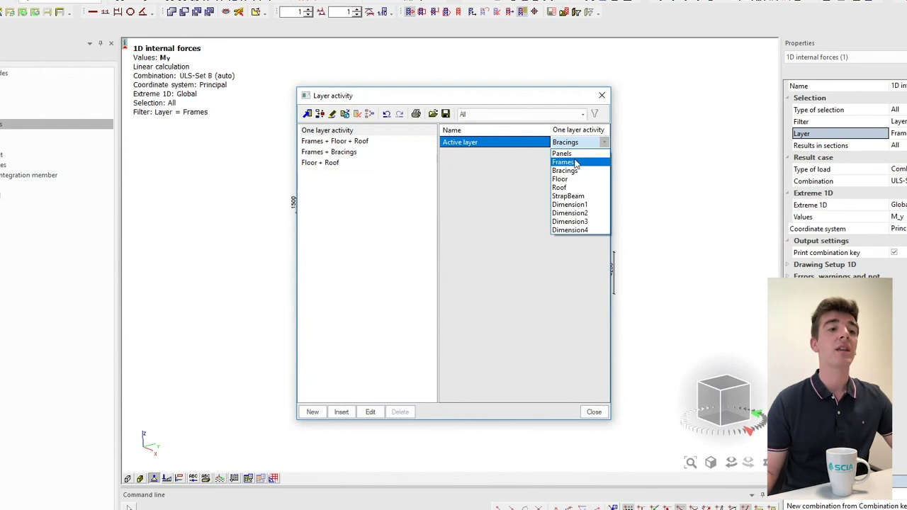
{"action": "left_click", "coordinate": [575, 163]}
{"action": "left_click", "coordinate": [594, 415]}
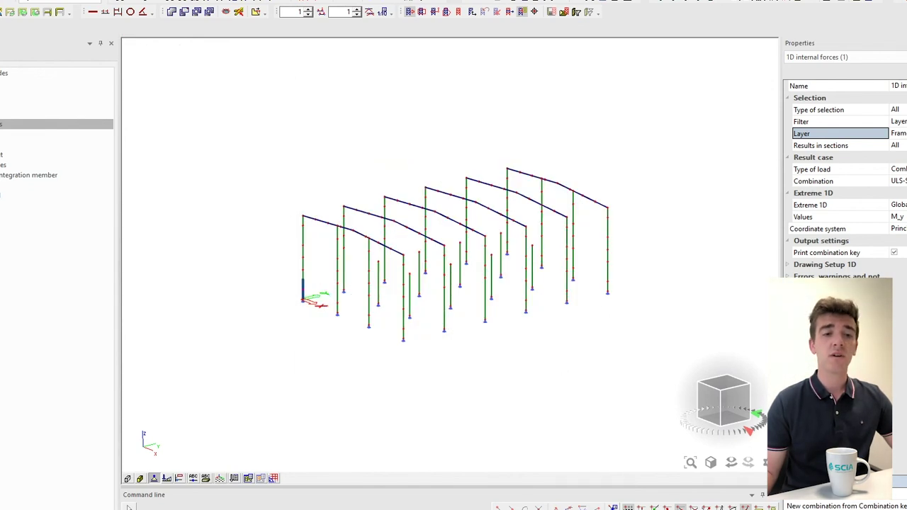
{"action": "mouse_move", "coordinate": [511, 383]}
{"action": "right_mouse_down", "text": "ctrl"}
{"action": "mouse_move", "coordinate": [539, 395]}
{"action": "mouse_move", "coordinate": [518, 394]}
{"action": "mouse_move", "coordinate": [522, 381]}
{"action": "right_mouse_up", "text": "ctrl"}
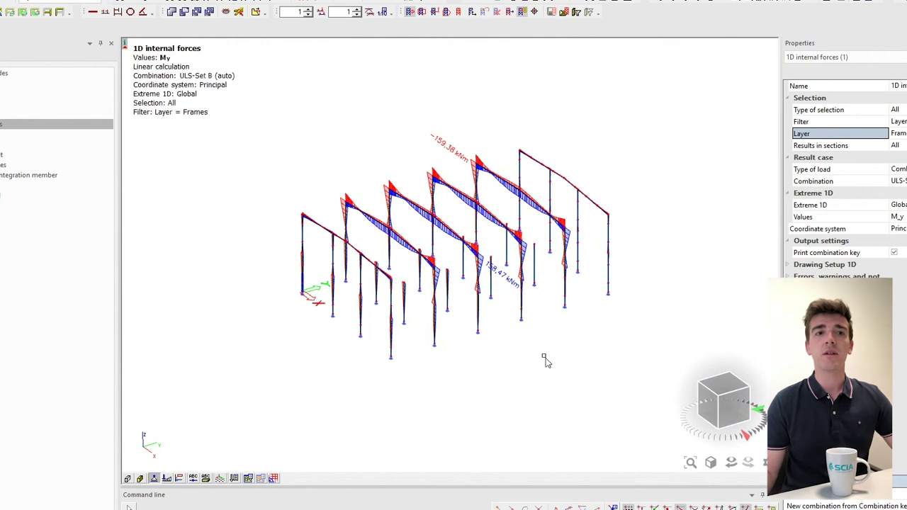
{"action": "right_click_drag", "start_coordinate": [538, 359], "coordinate": [537, 350], "text": "ctrl"}
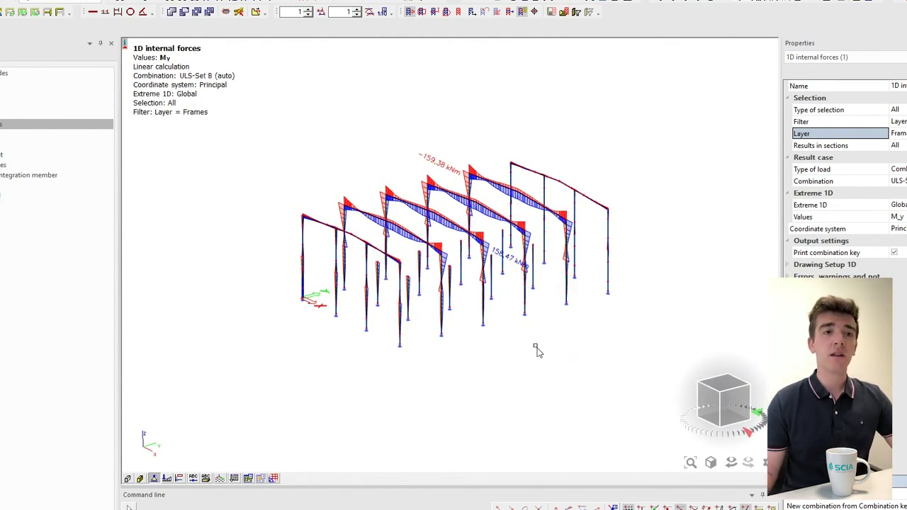